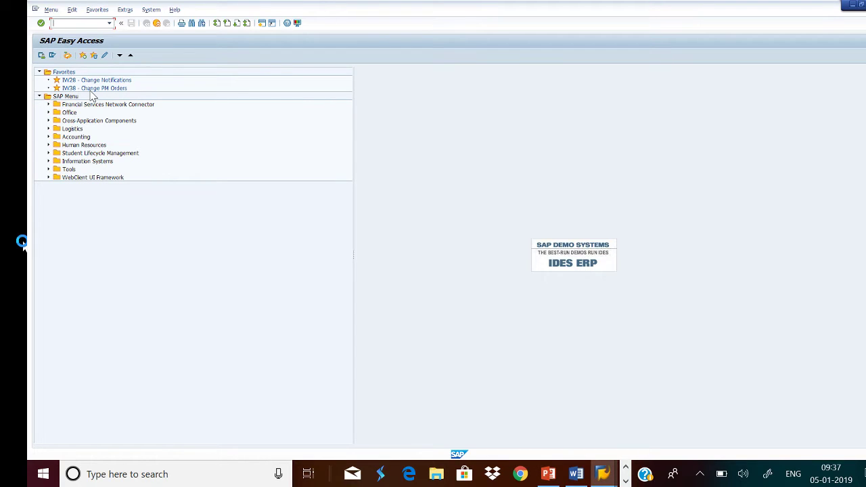
Check OC_RM11's current stock in the MD04 stock/requirements list, then start a new session
text(md04)
key(Return)
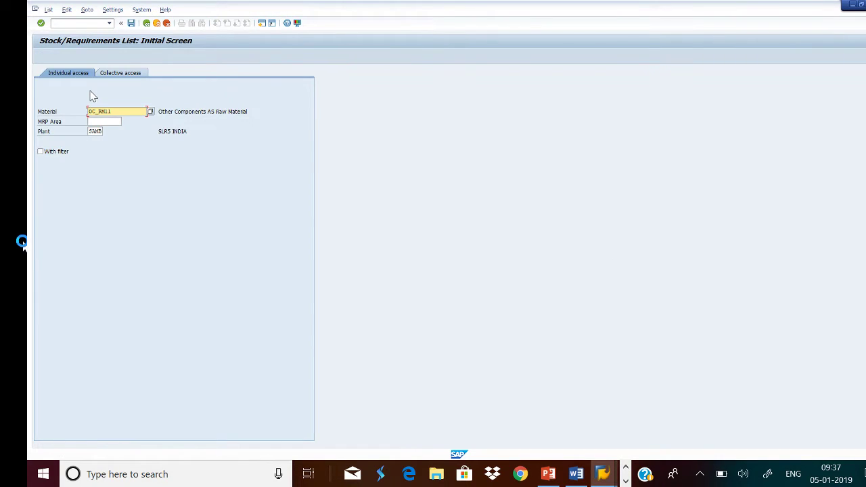
key(Return)
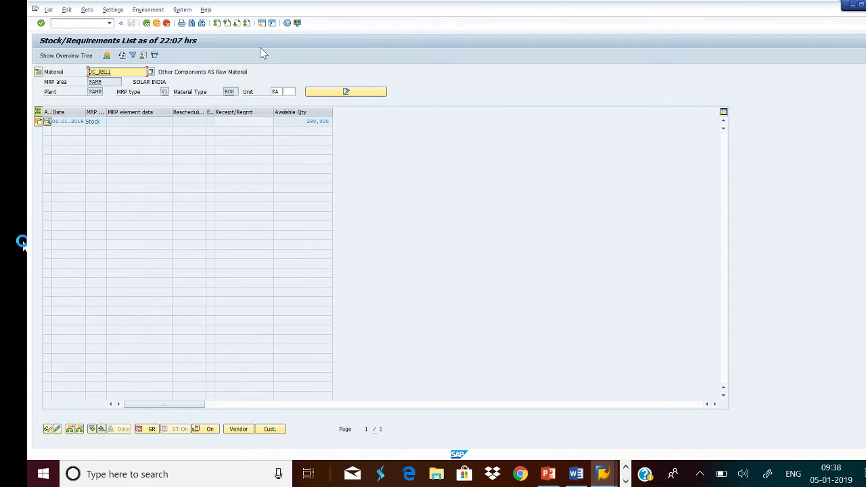
click(264, 24)
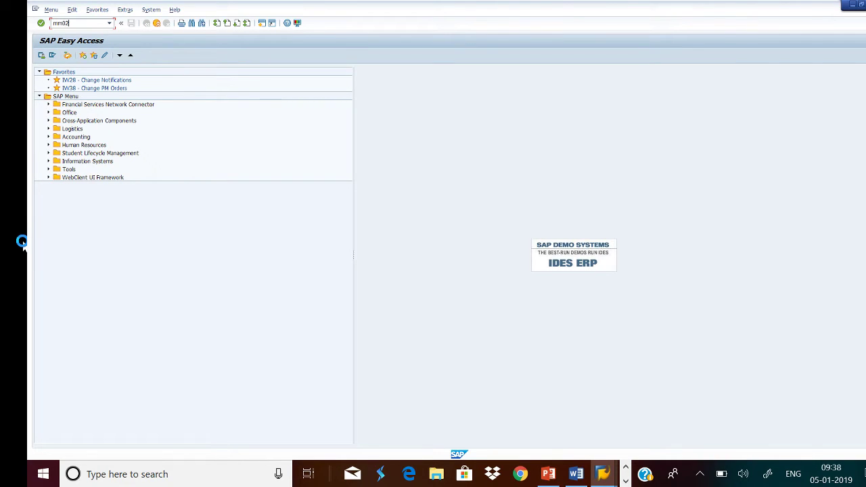
Open OC_RM11's Basic Data and MRP views for plant SAMB in MM02, showing reorder point 100,000
key(Return)
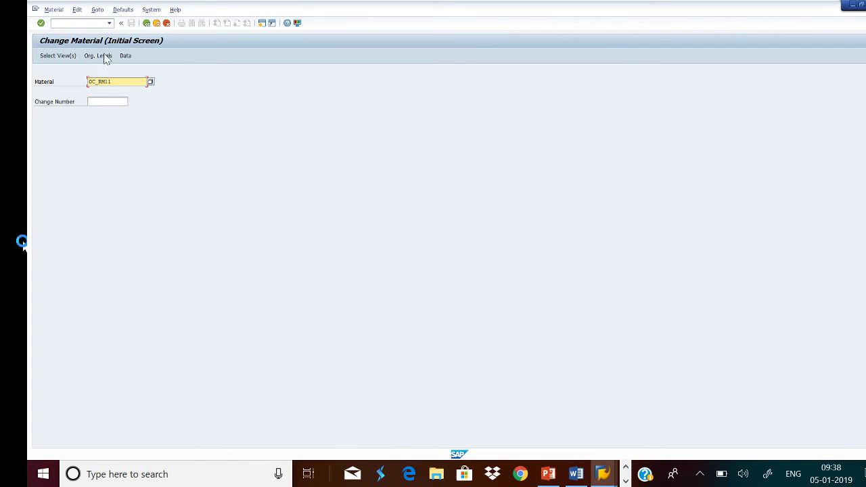
click(60, 59)
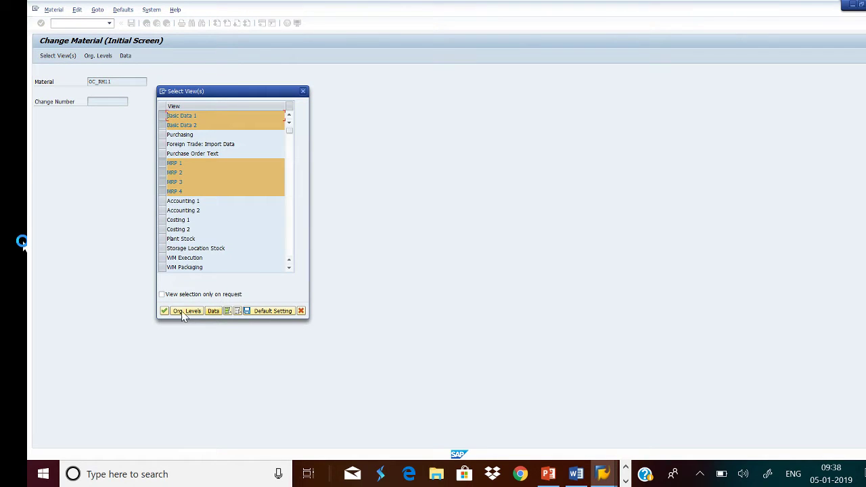
click(163, 311)
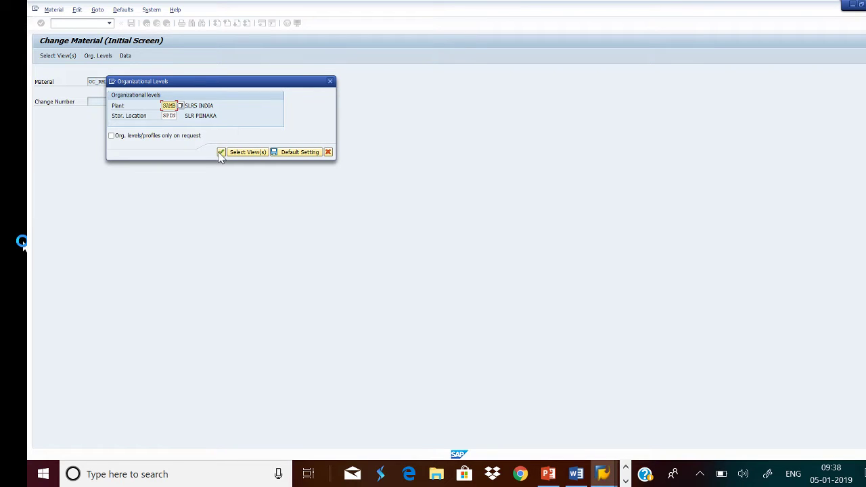
click(221, 153)
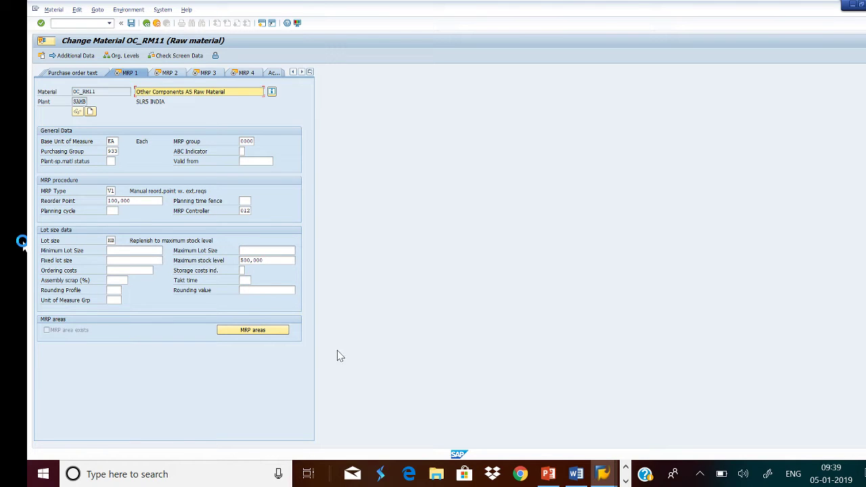
Present the Purchasing Cycles slide full screen in PowerPoint, then return to the SAP windows
click(549, 475)
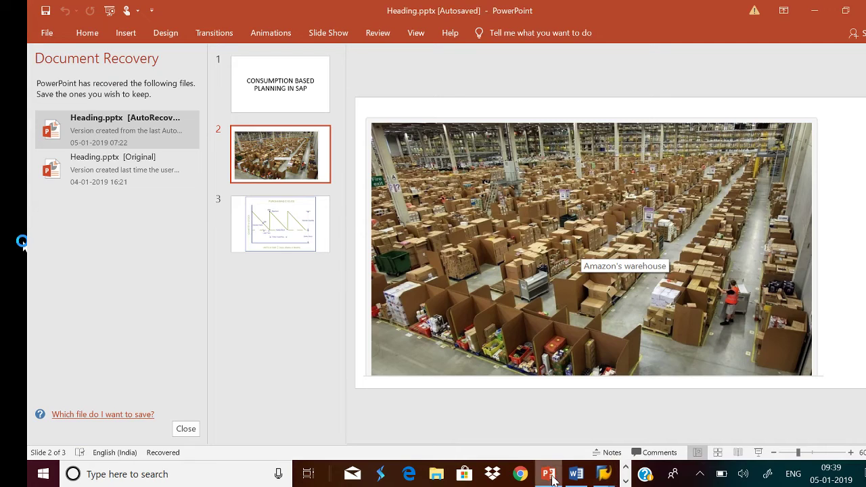
click(281, 224)
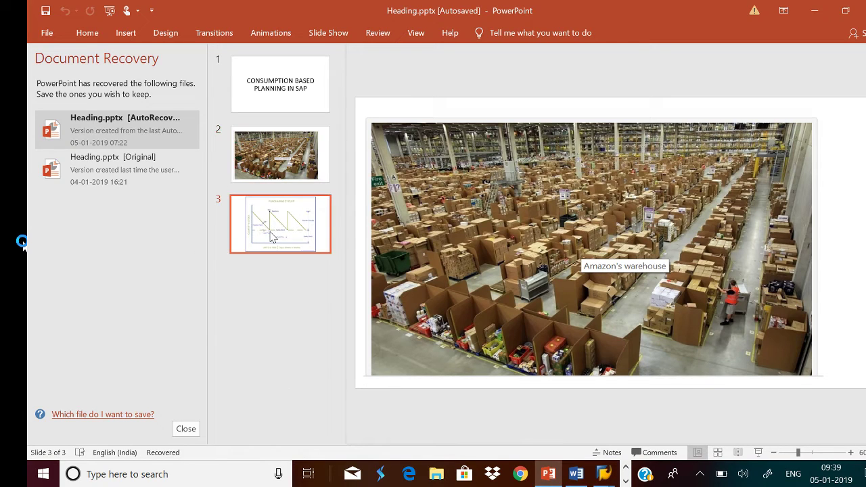
click(759, 455)
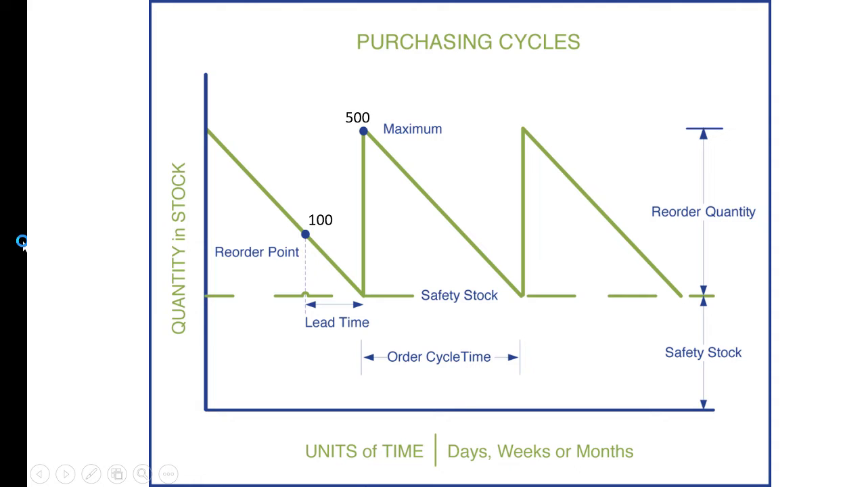
key(Escape)
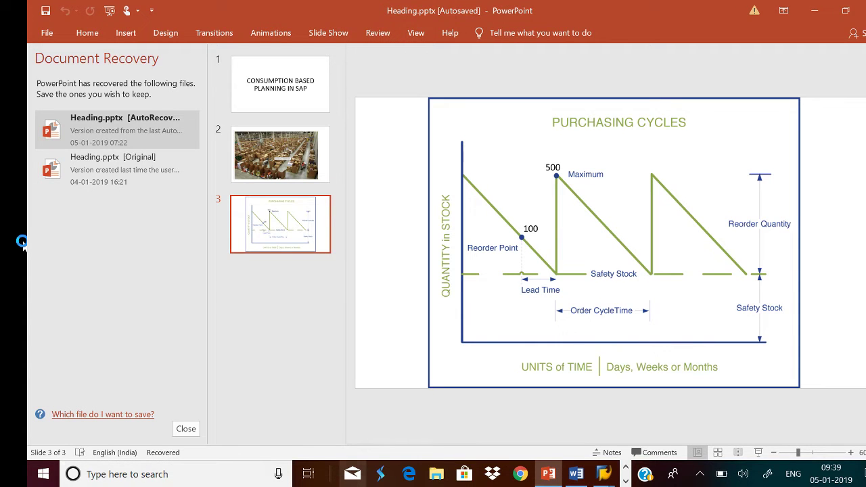
click(603, 475)
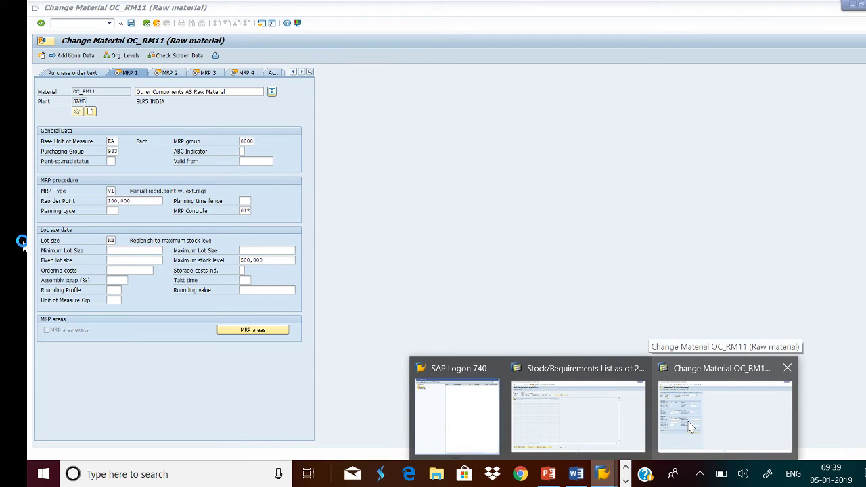
Save OC_RM11's material record unchanged and start a new session from the stock/requirements list
click(690, 426)
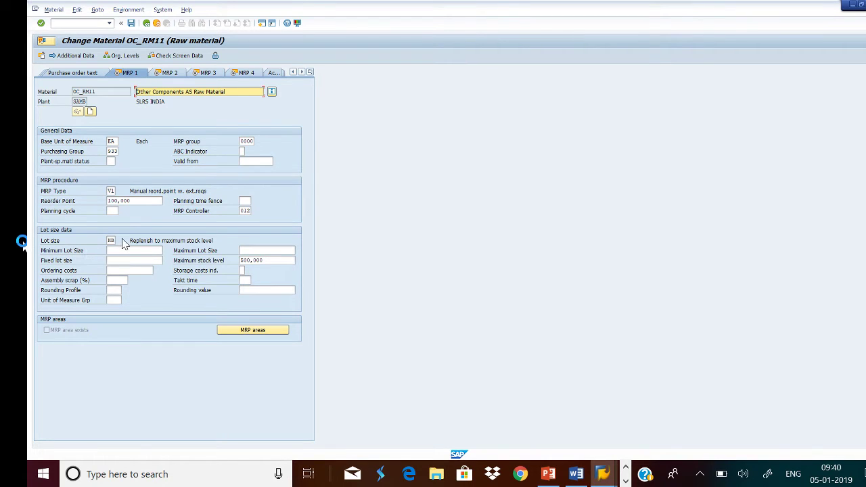
click(131, 24)
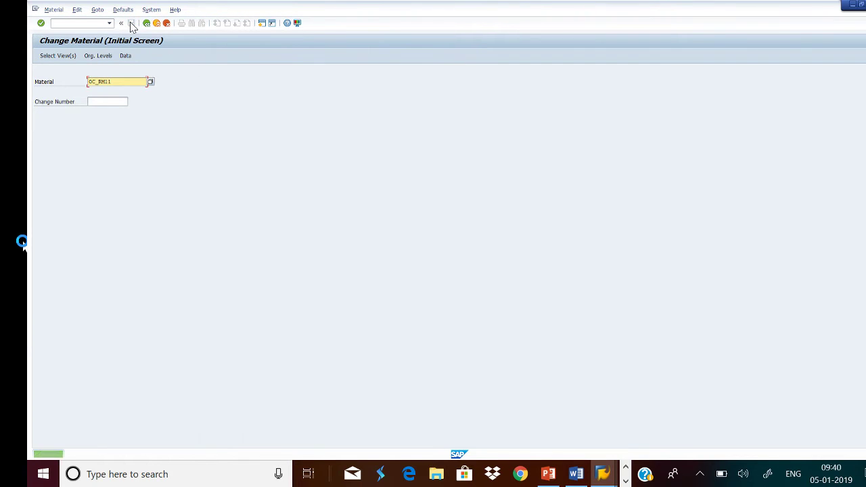
click(601, 474)
click(568, 416)
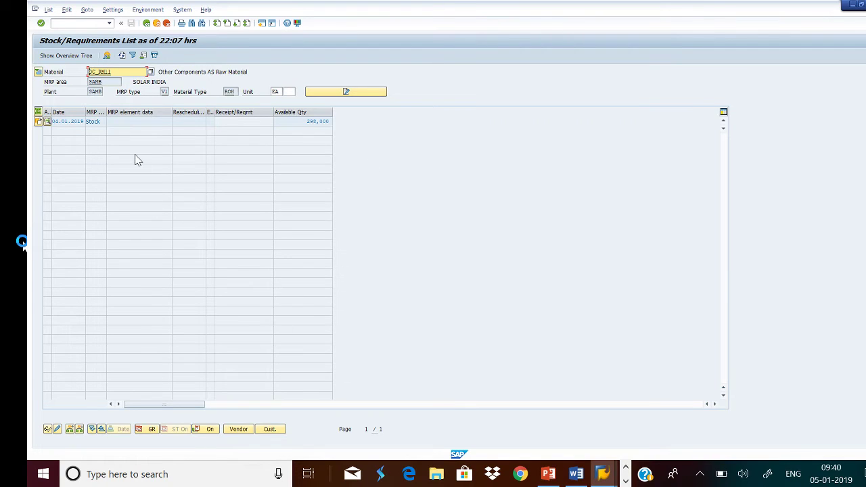
click(265, 24)
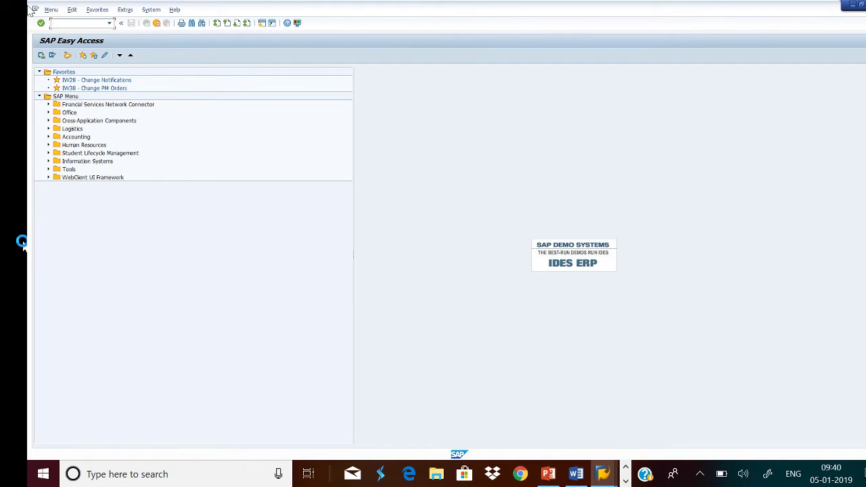
Run MD02 single-item, multi-level MRP for OC_RM11 at SAMB with planning mode 3
text(md02)
key(Return)
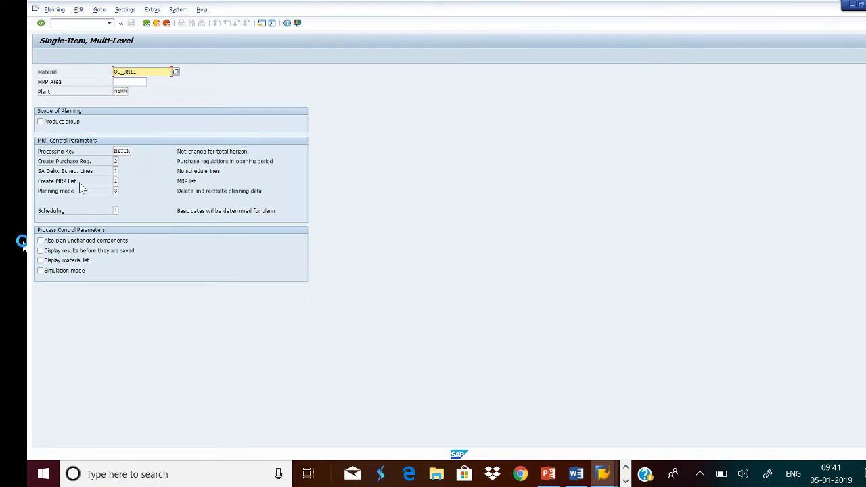
click(116, 191)
text(3)
click(41, 24)
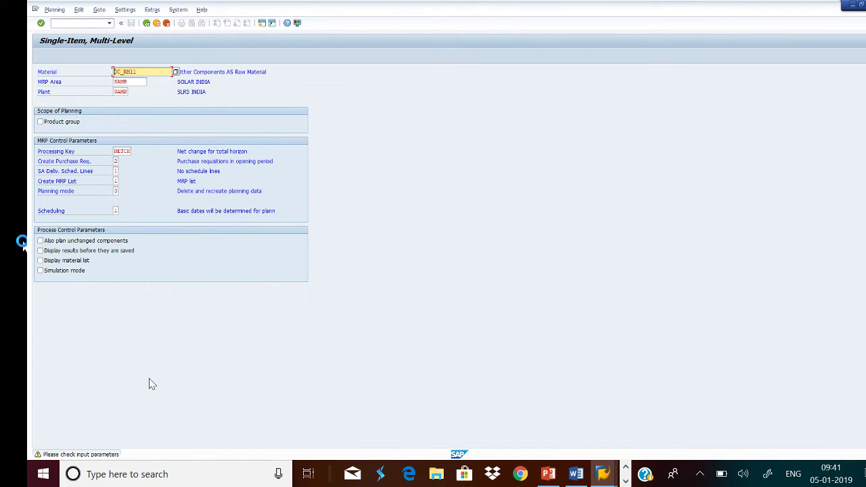
key(Return)
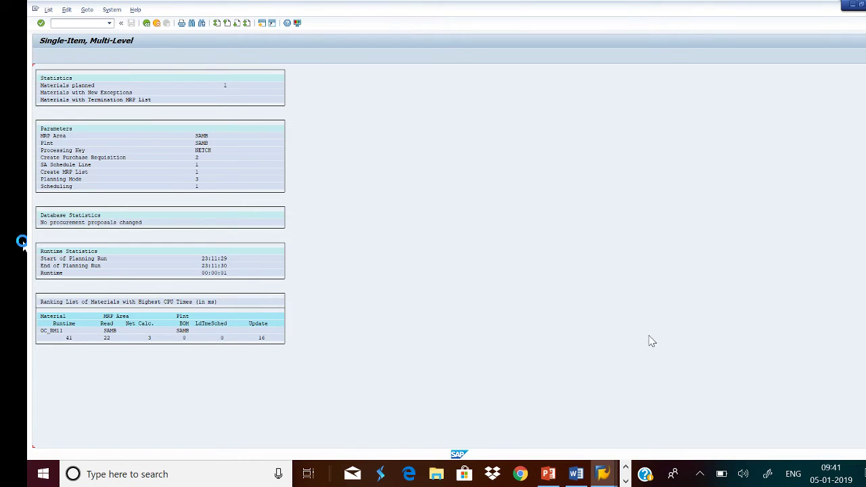
Refresh OC_RM11's stock/requirements list after the MRP run, then start another new session
click(602, 473)
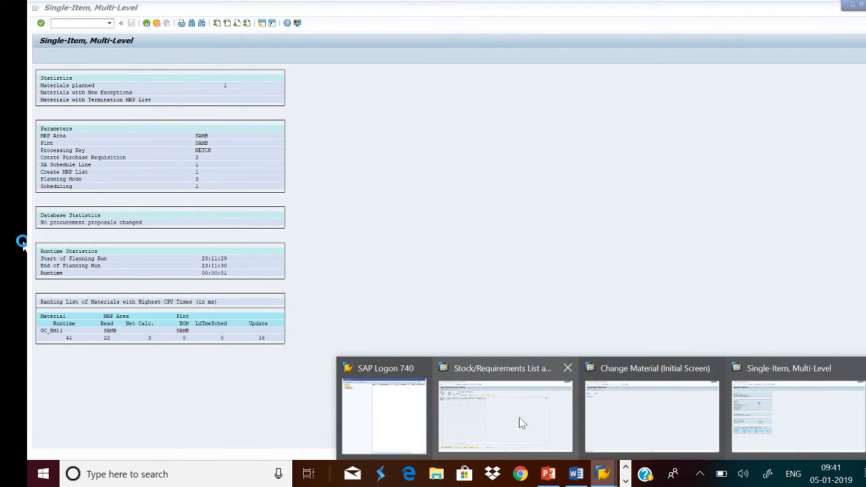
click(515, 428)
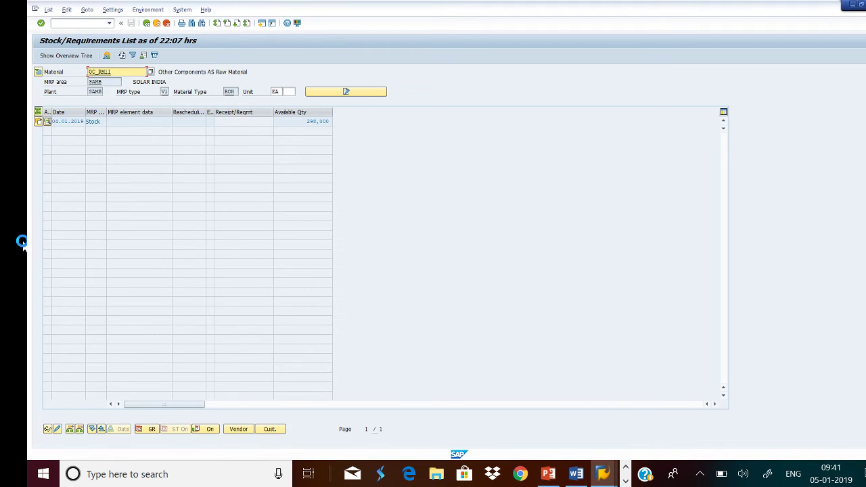
click(122, 56)
click(264, 24)
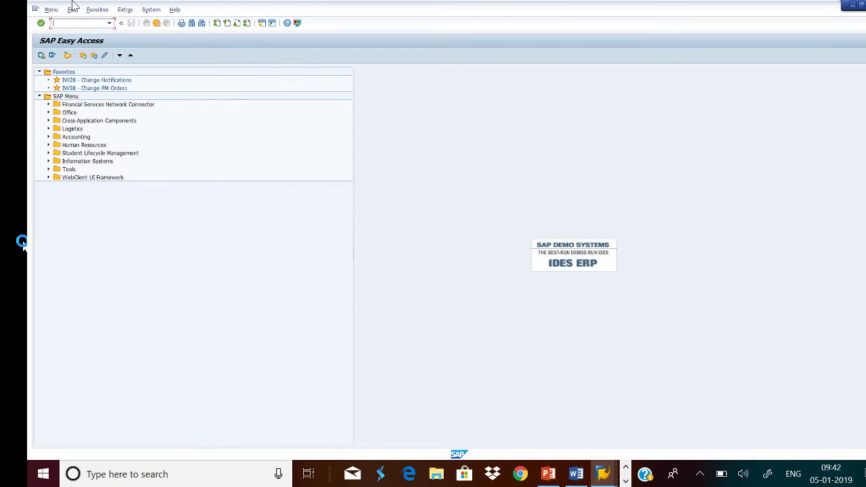
Set up a MIGO document as an A07 Goods Issue
text(migo)
key(Return)
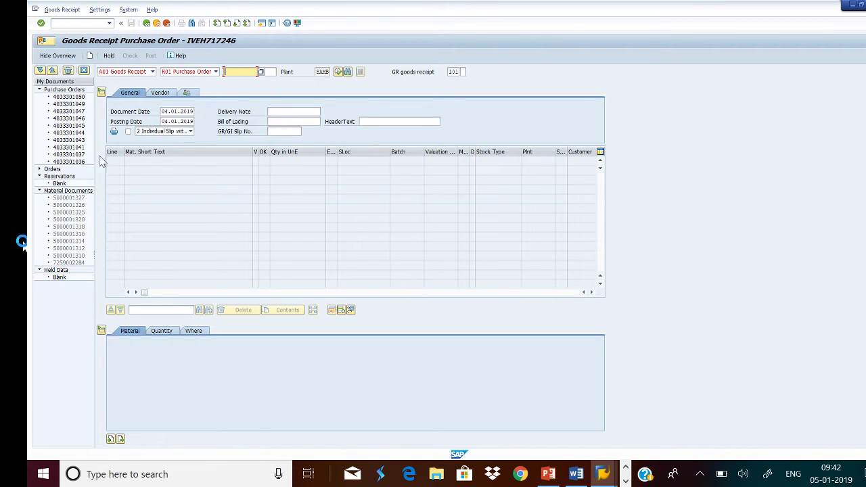
click(153, 73)
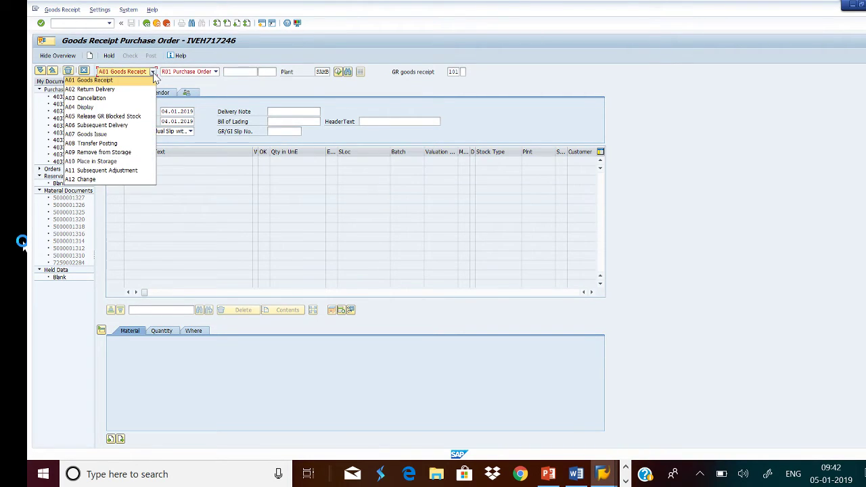
click(122, 136)
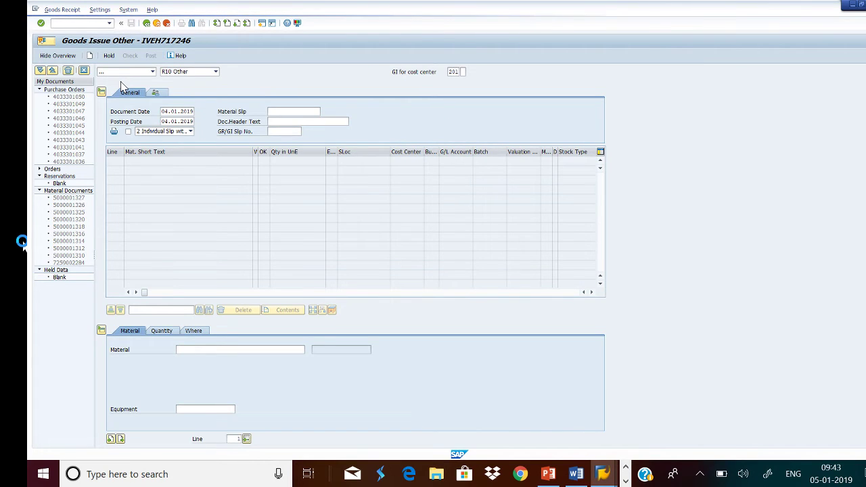
click(216, 72)
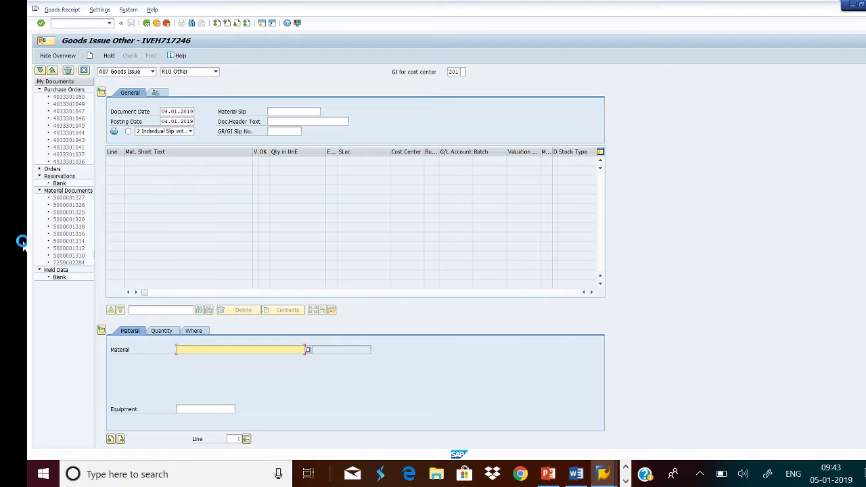
Enter material OC_RM11 with a quantity of 200 EA on the item
text(O)
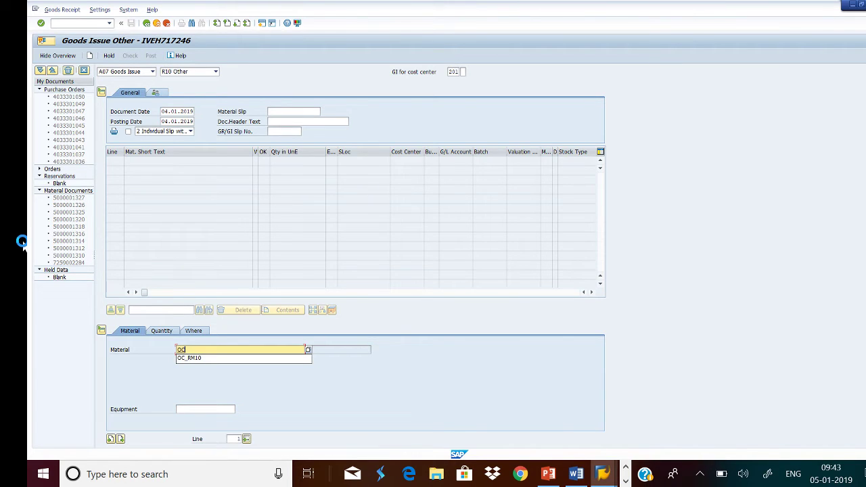
text(C)
click(196, 358)
key(BackSpace)
text(11)
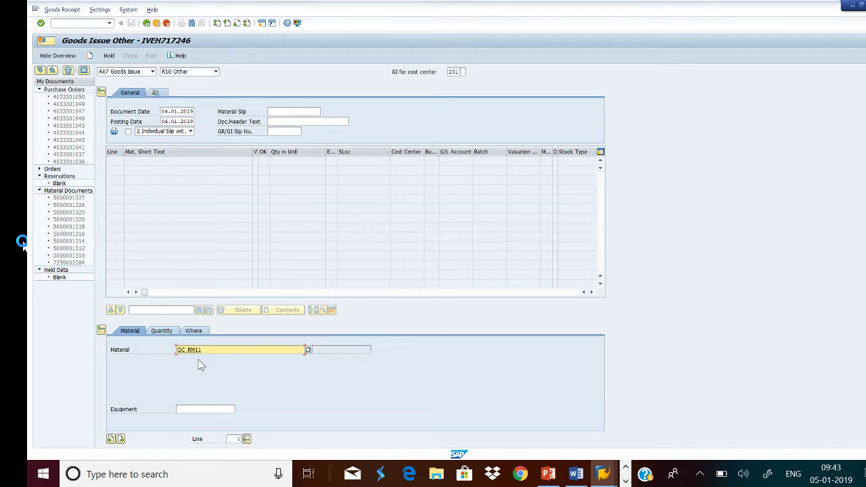
key(Return)
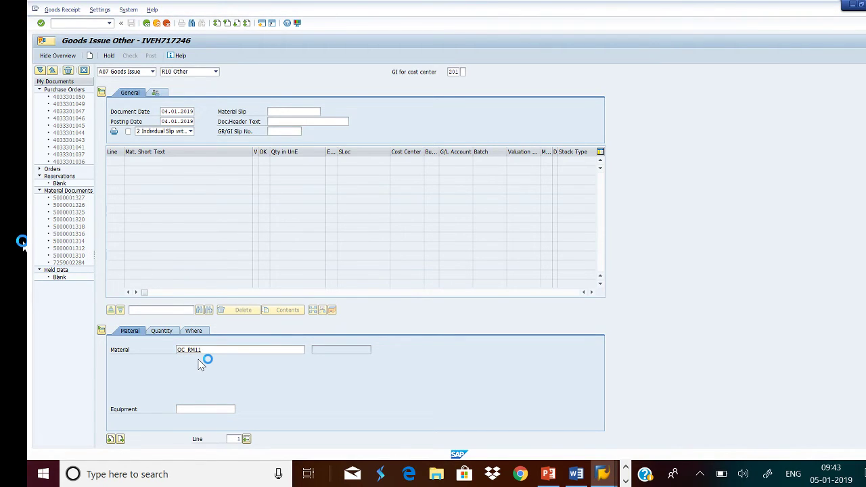
click(165, 330)
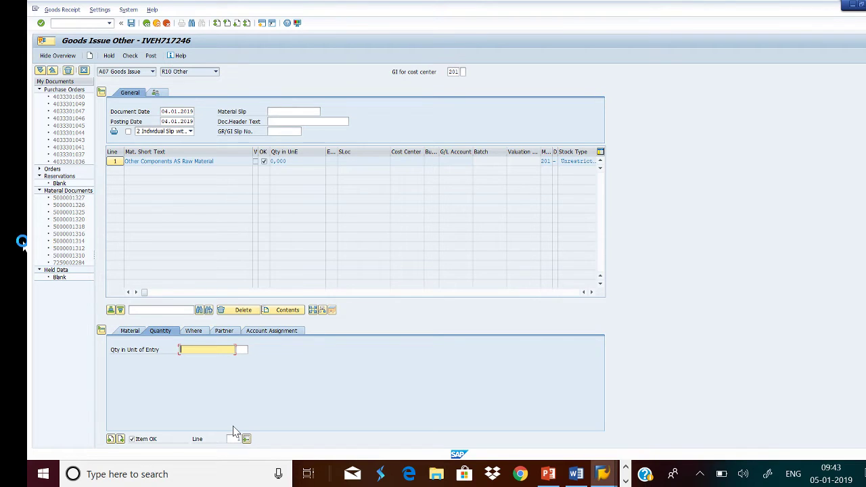
text(200)
click(240, 350)
text(EA)
key(Return)
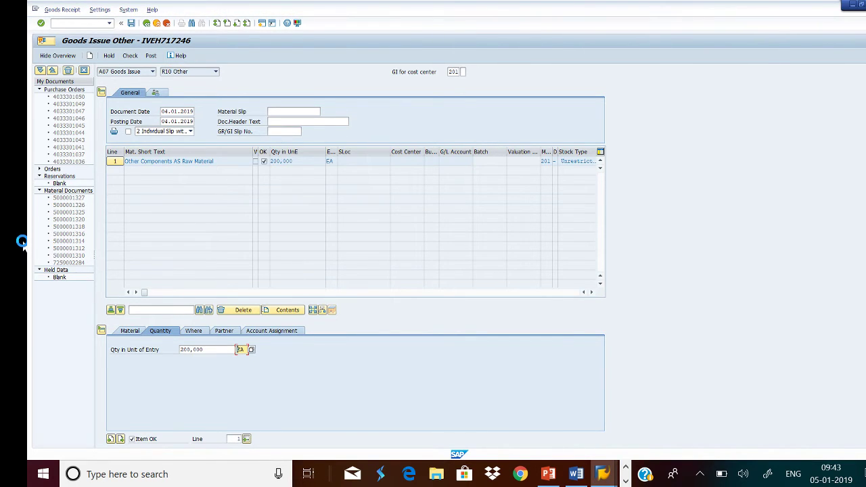
Set the item's plant to SAMB and fill in the storage location
click(194, 330)
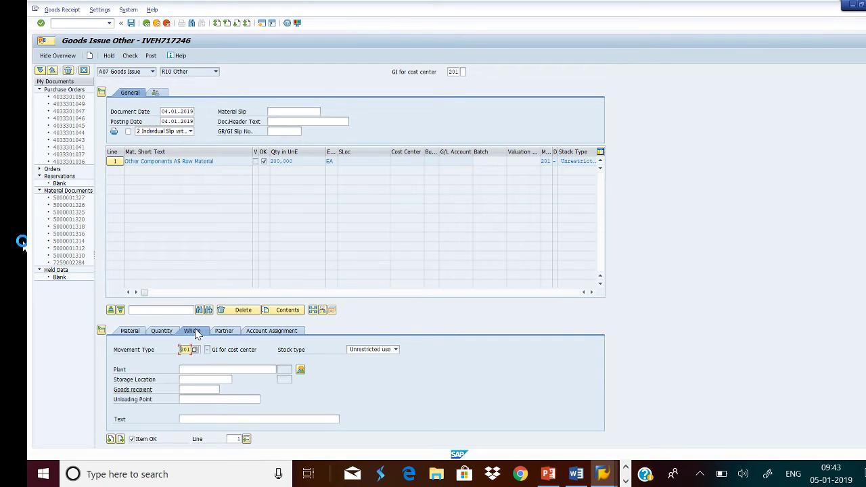
click(210, 370)
text(samb)
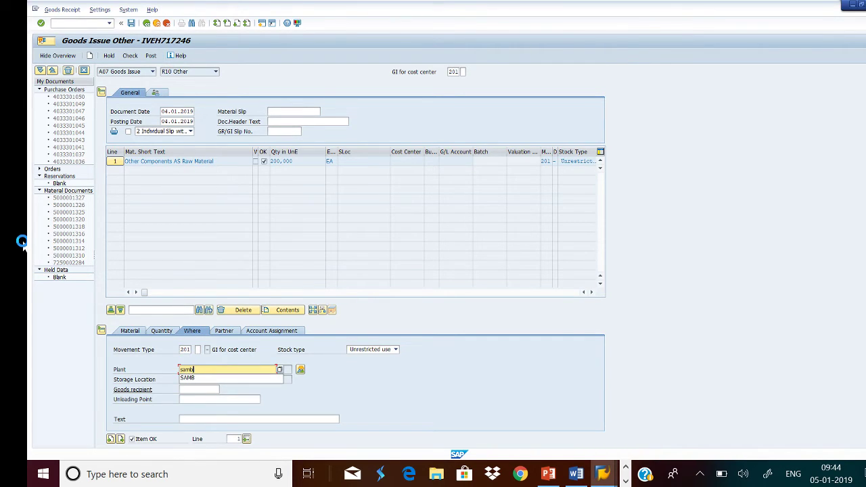
click(205, 379)
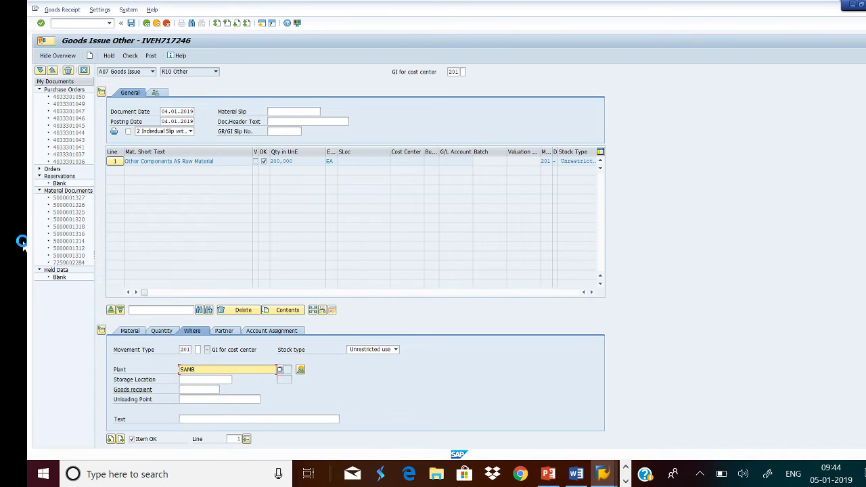
key(Tab)
text(sp)
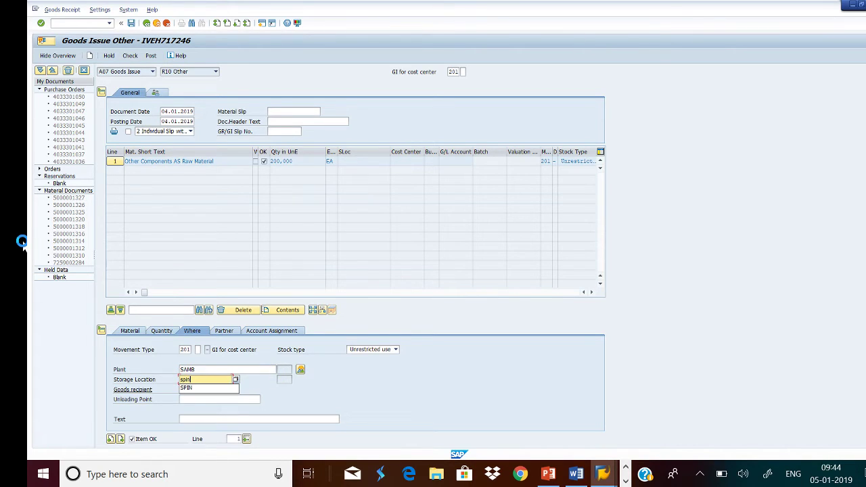
key(Escape)
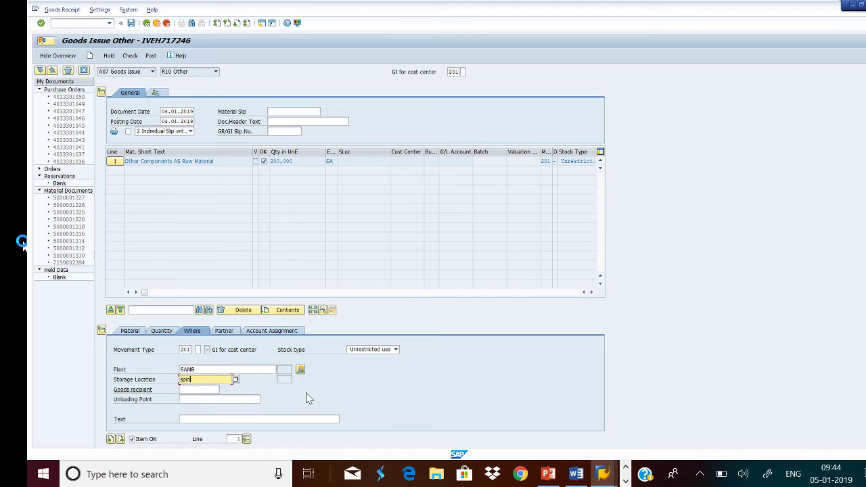
Assign cost center CCC-SOLAR, check the document, and post the goods issue
click(225, 331)
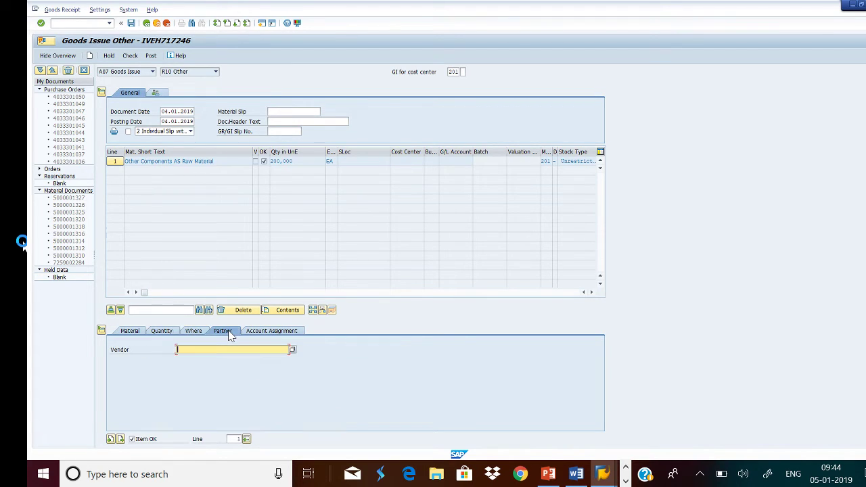
click(280, 332)
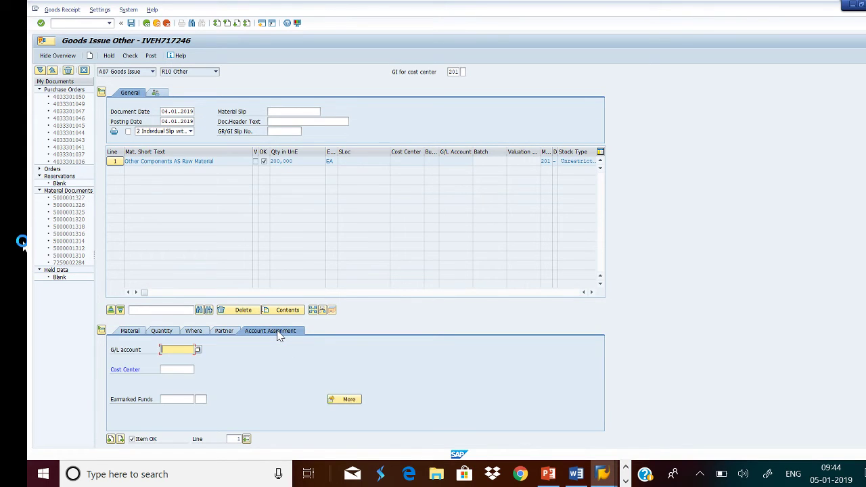
click(172, 370)
text(C)
click(175, 380)
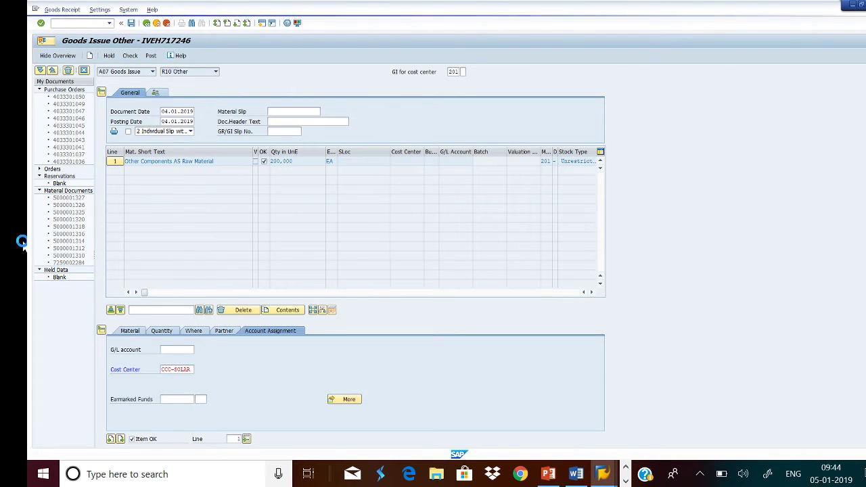
click(131, 56)
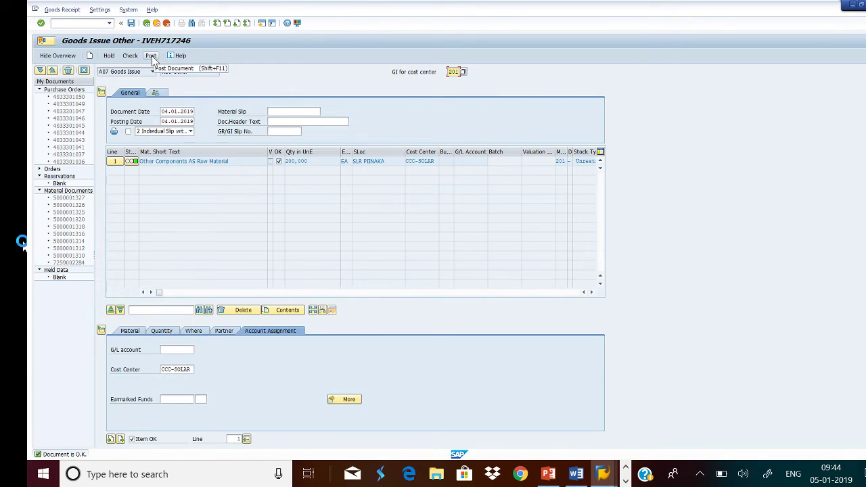
click(132, 24)
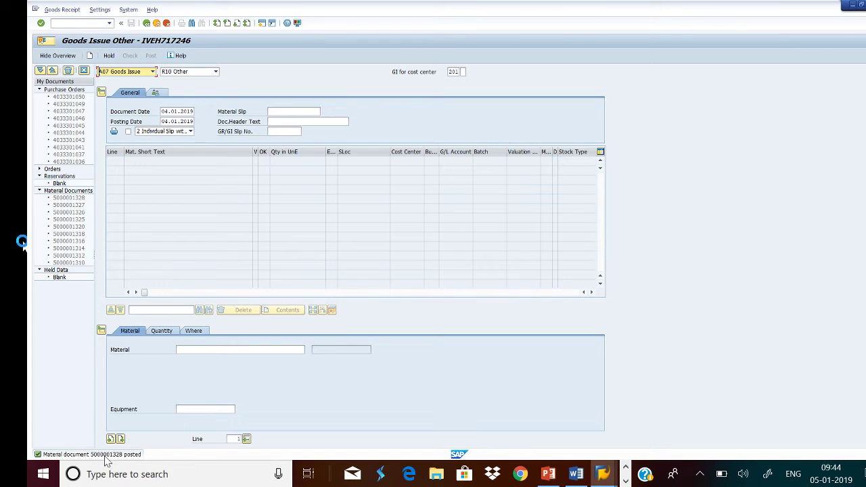
Refresh OC_RM11's stock/requirements list to show available stock reduced by the goods issue
click(605, 477)
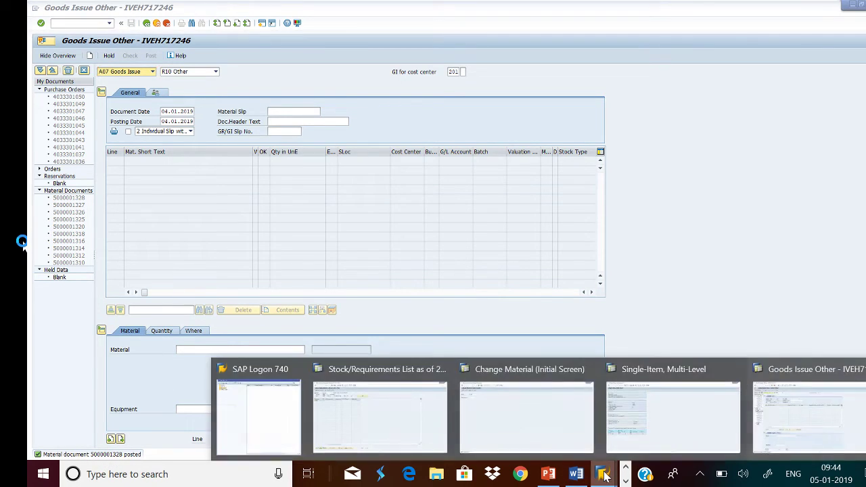
click(392, 428)
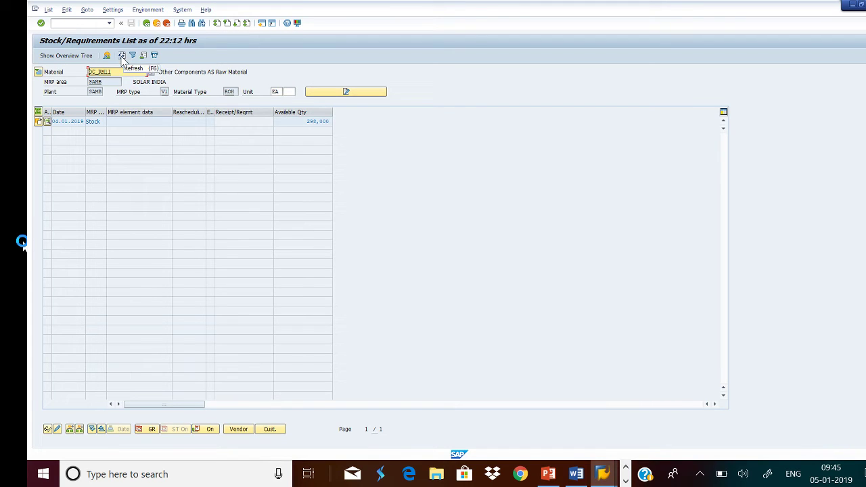
click(122, 56)
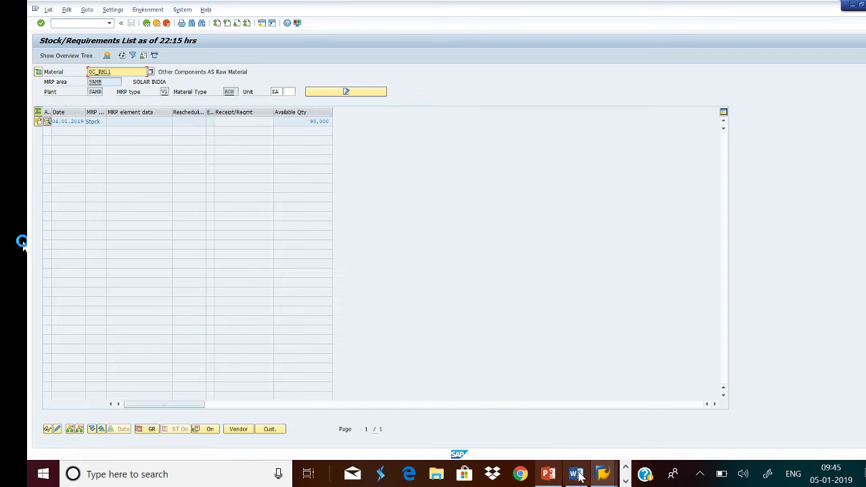
click(603, 476)
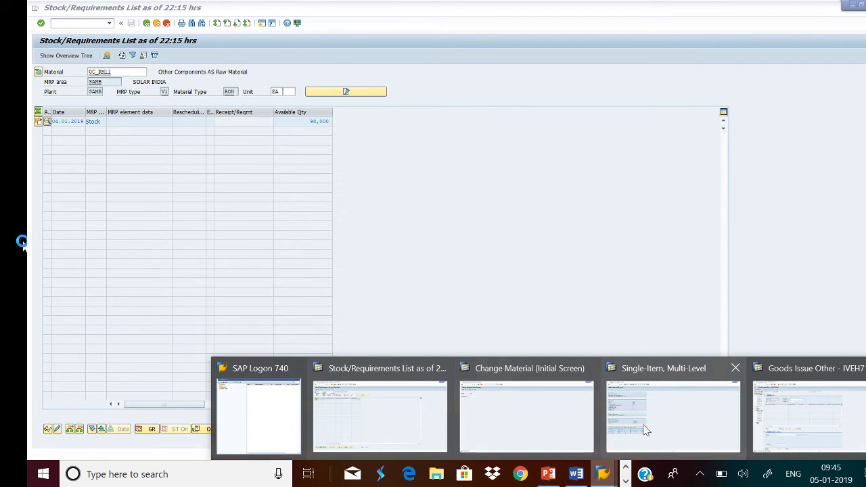
Rerun single-item MRP for OC_RM11 at SAMB, creating one purchase requisition
click(658, 433)
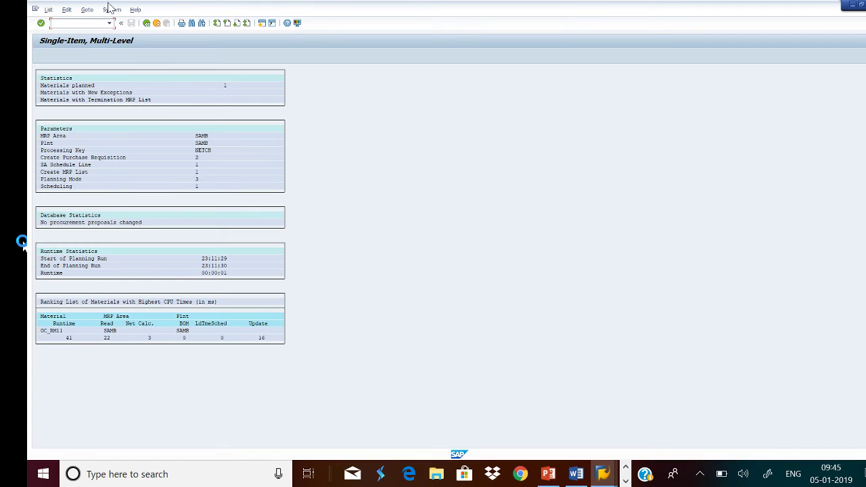
click(147, 25)
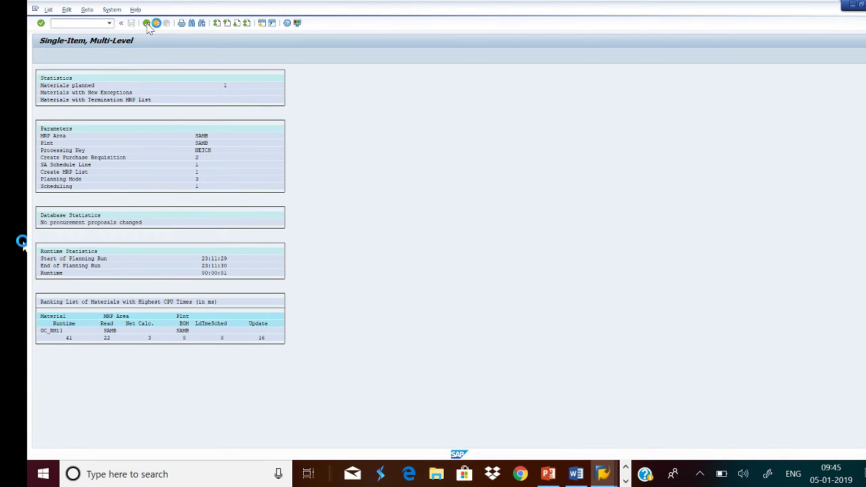
click(41, 24)
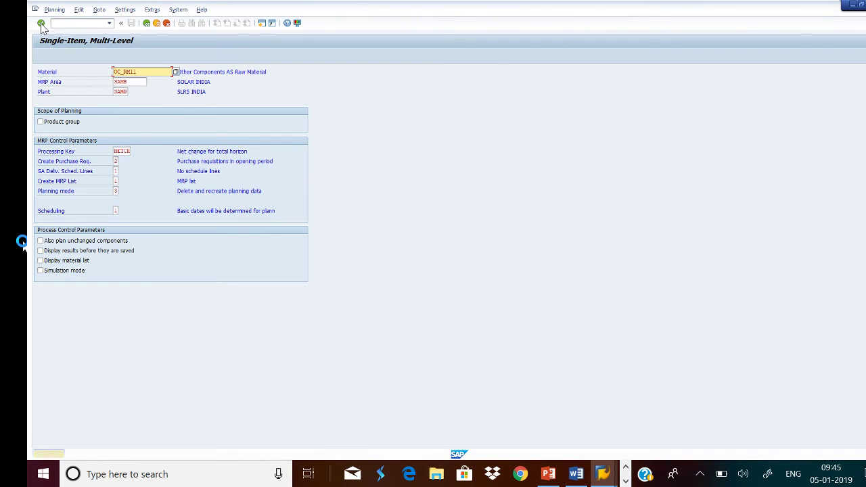
click(41, 24)
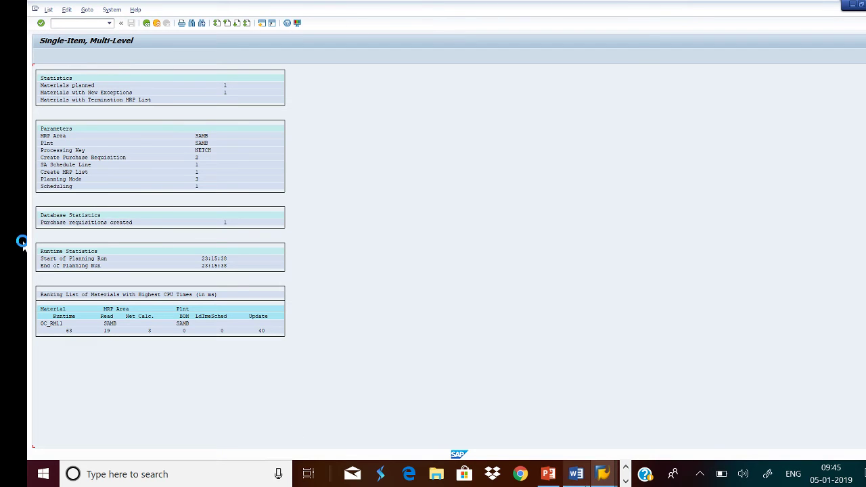
click(603, 474)
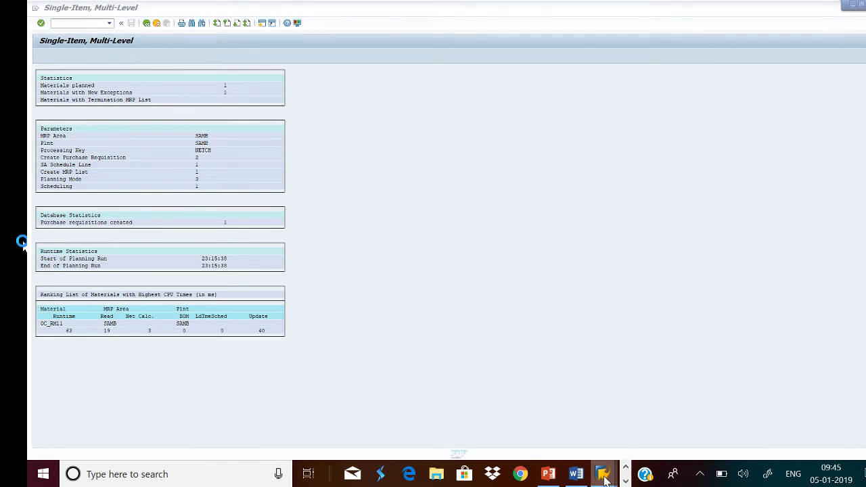
Refresh OC_RM11's stock/requirements list to look for the new 402,000 purchase requisition
click(368, 421)
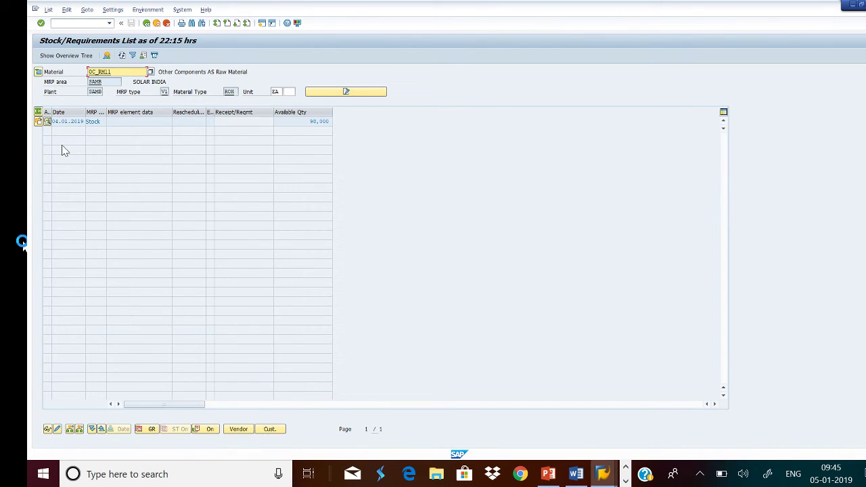
click(122, 55)
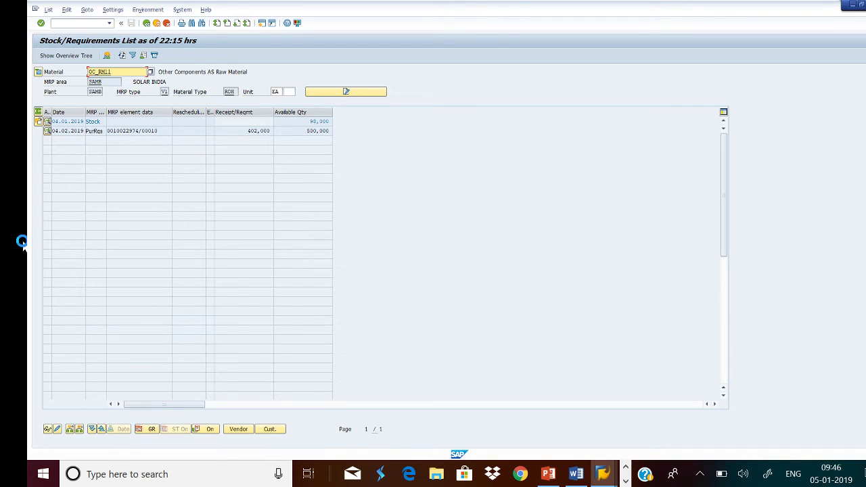
Convert the OC_RM11 purchase requisition from the MRP list into a new purchase order
double_click(98, 134)
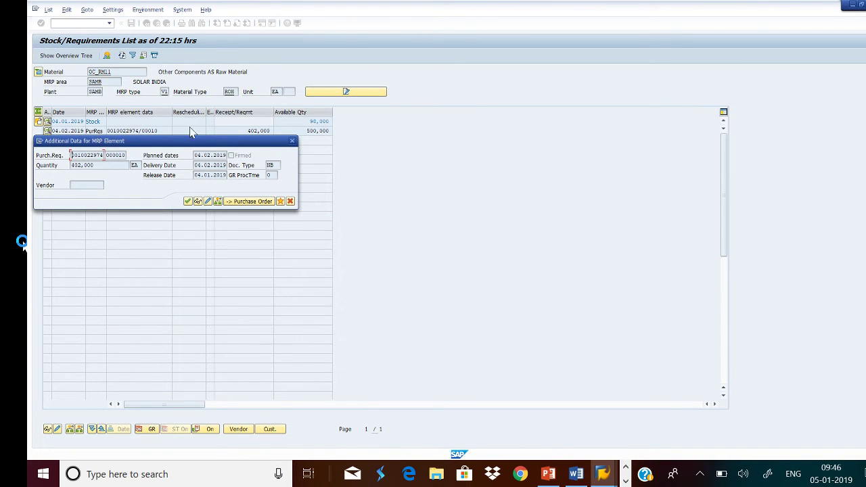
click(255, 202)
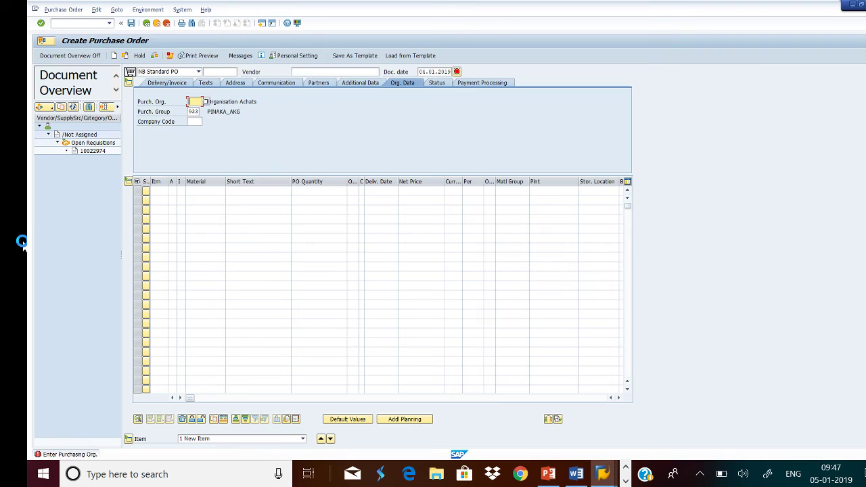
Fill the PO header with the vendor, the suggested purchasing organization and company code SOLR
text(valeth)
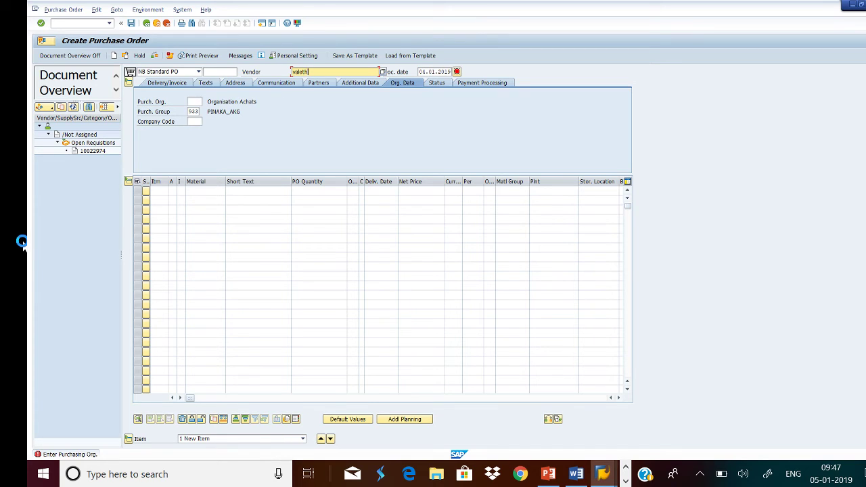
click(203, 102)
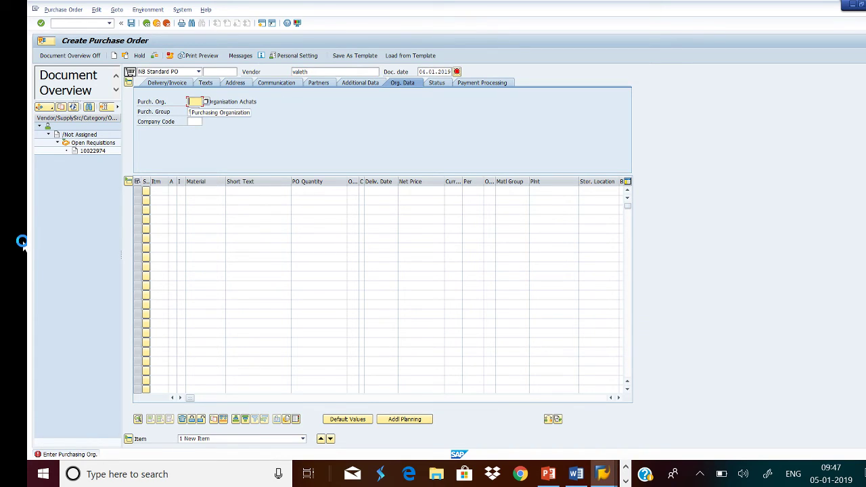
text(s)
key(Down)
key(Return)
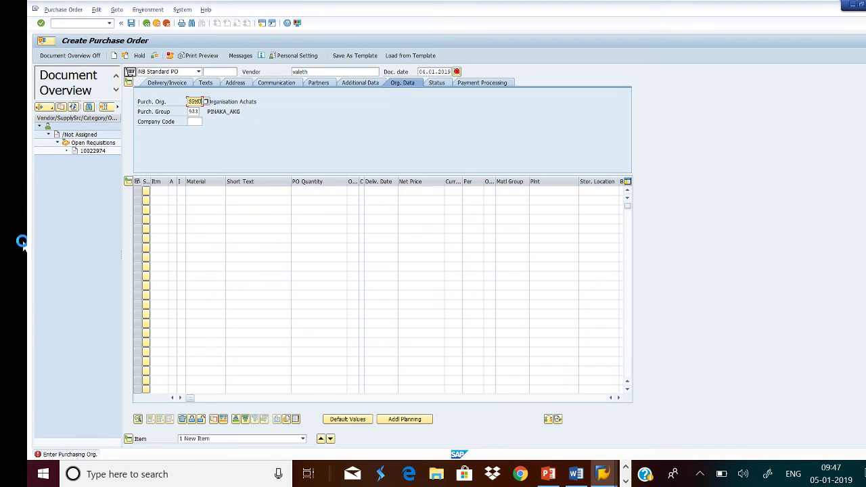
text(solr)
click(198, 130)
key(Return)
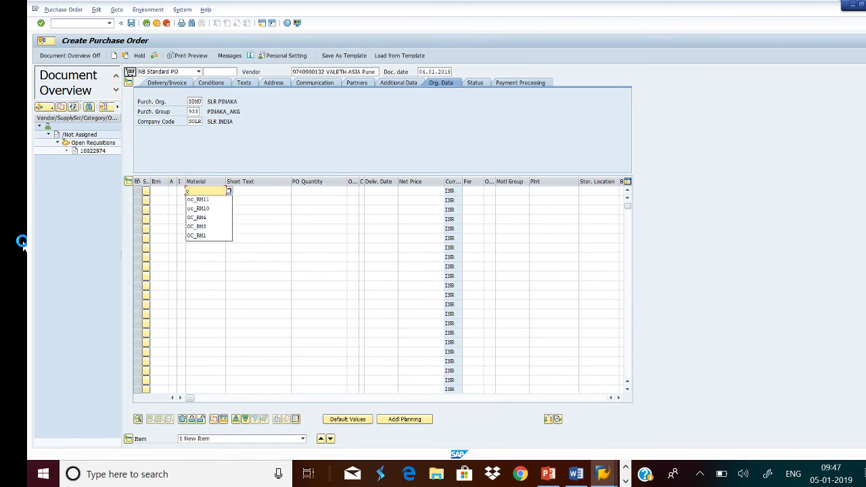
Add material OC_RM11 as item 10 with plant SLR5
click(206, 200)
key(Return)
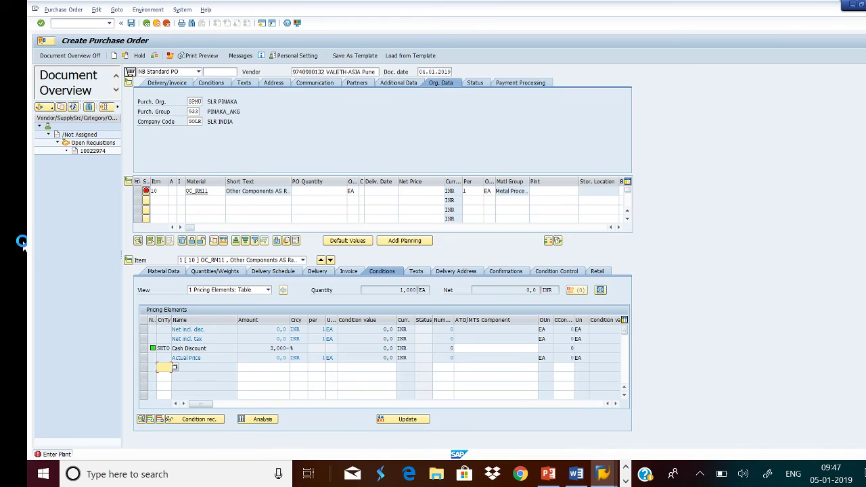
text(samb)
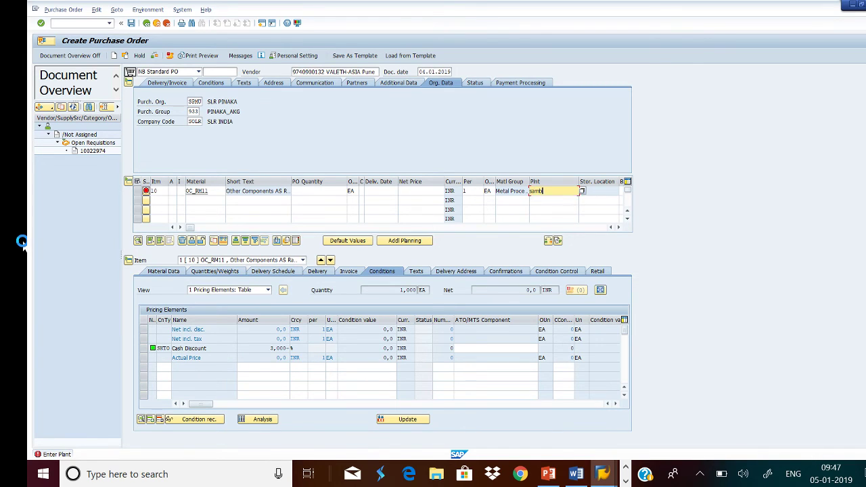
key(Return)
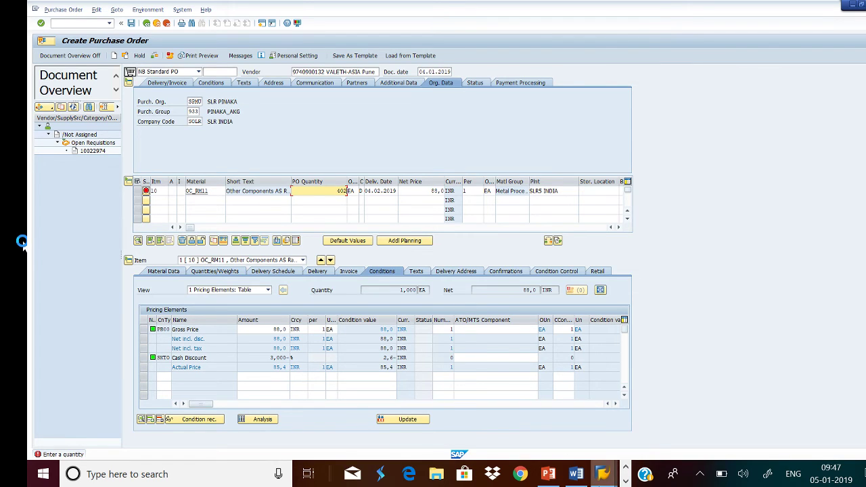
Look through the Goods Issue Other and Change Material windows, then return to Create Purchase Order
click(596, 475)
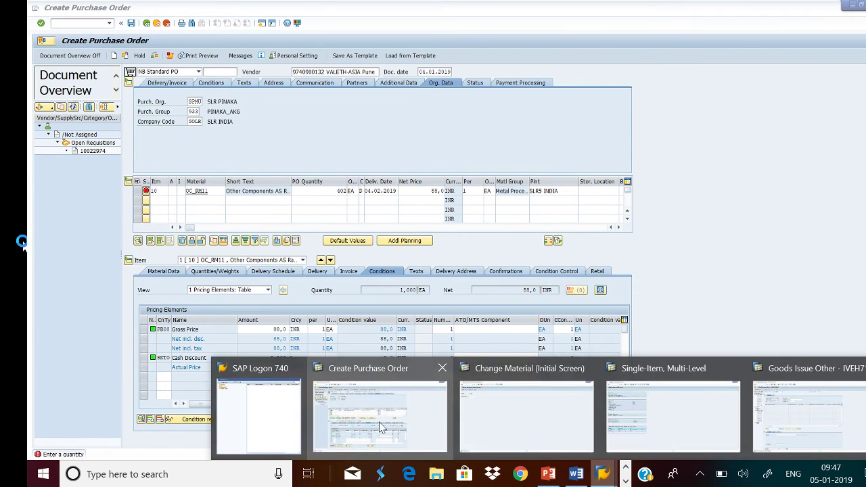
click(809, 419)
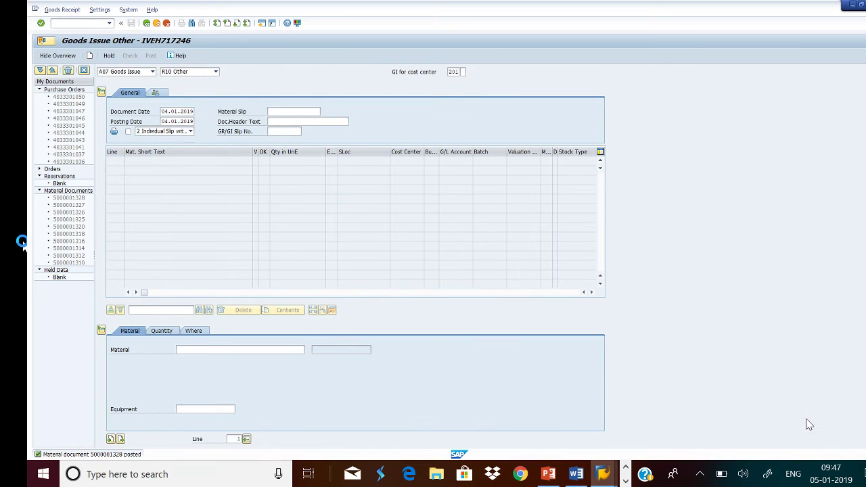
click(603, 475)
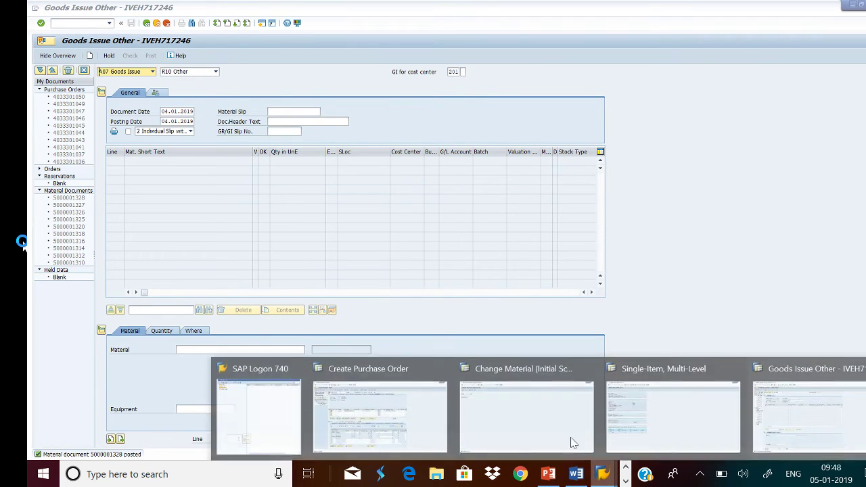
click(371, 430)
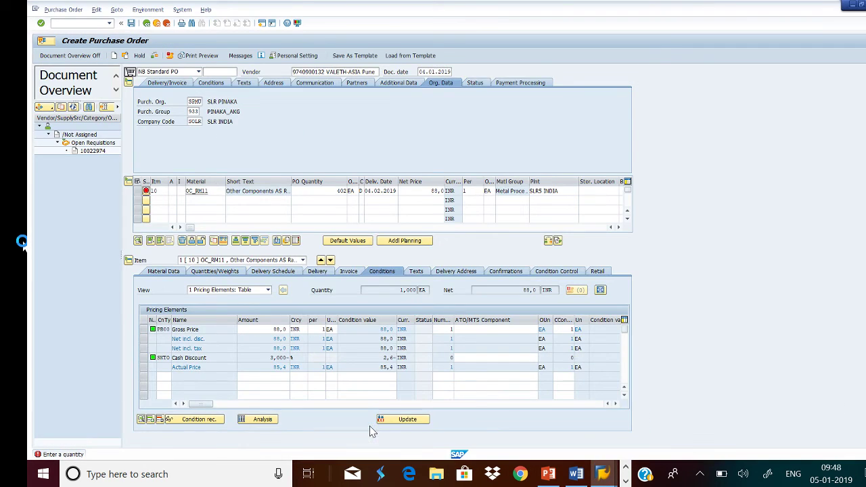
click(603, 476)
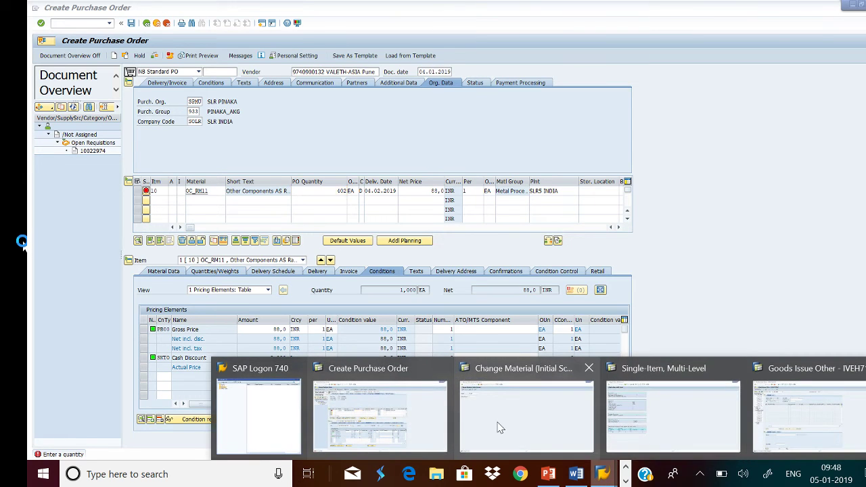
click(522, 425)
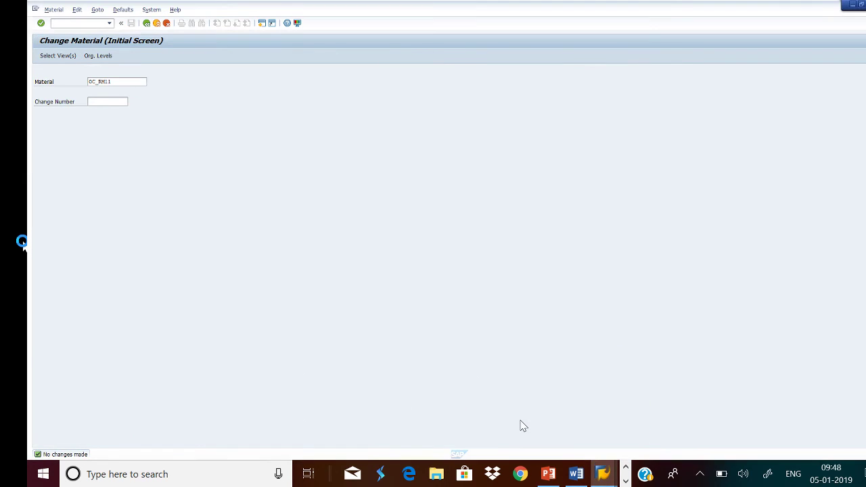
click(613, 476)
click(801, 416)
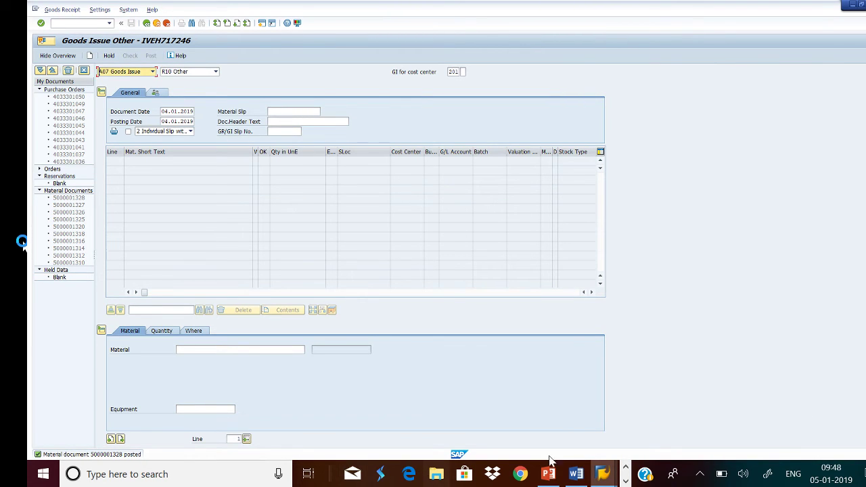
click(602, 475)
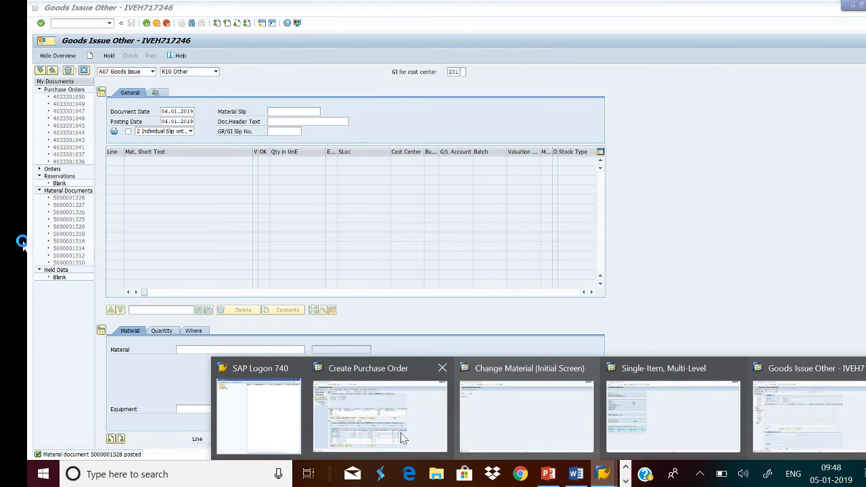
click(380, 436)
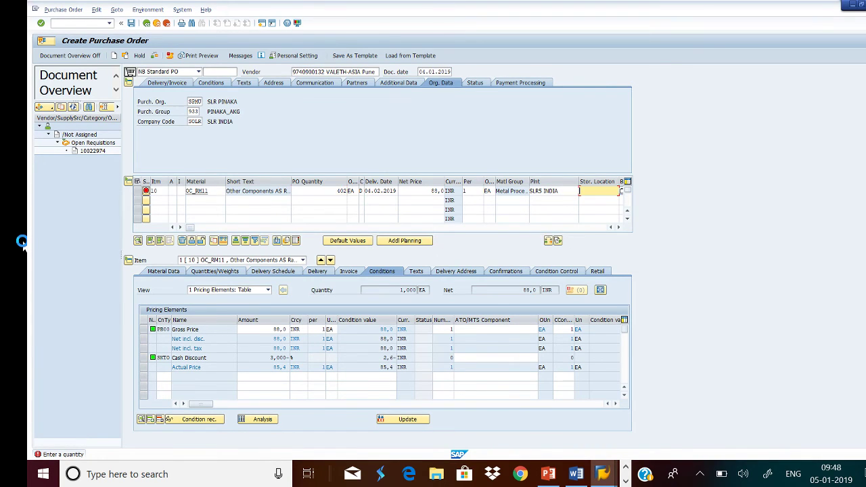
Set storage location SLR PINAKA, check the purchase order for errors, and save it
text(spin)
click(591, 196)
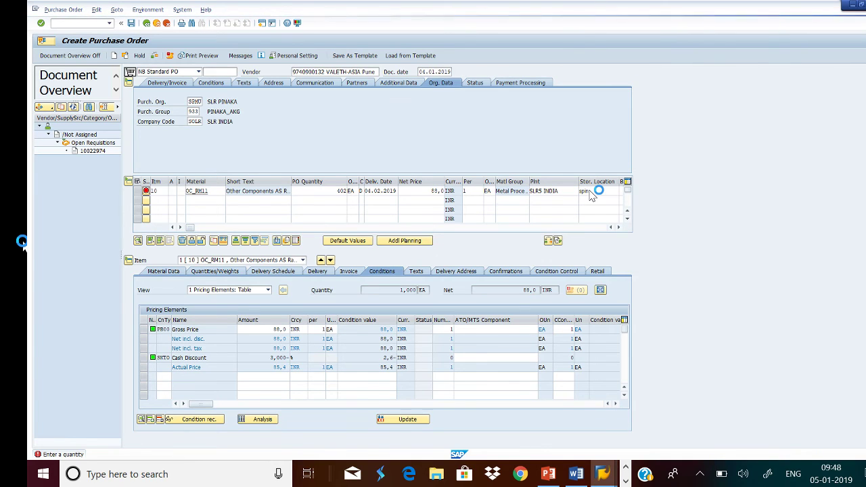
key(Return)
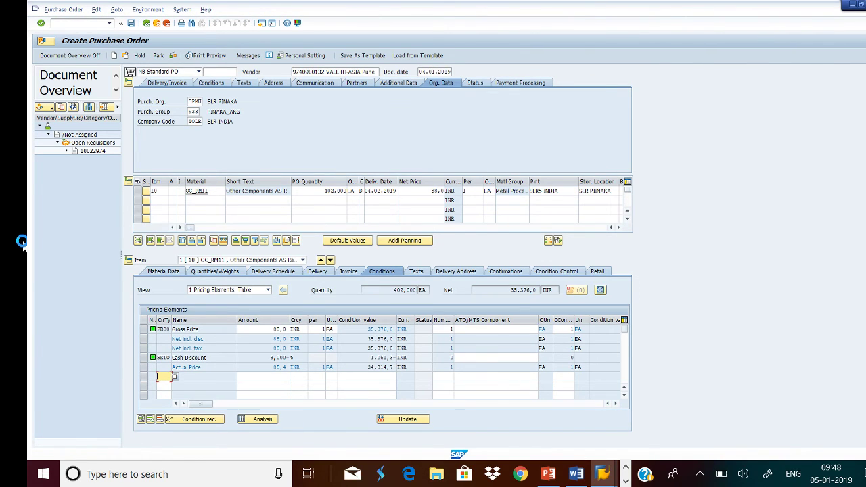
click(175, 58)
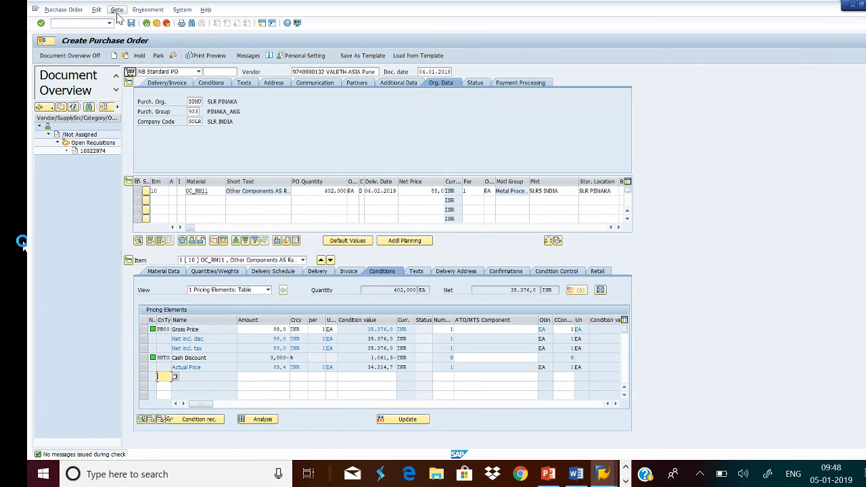
click(132, 25)
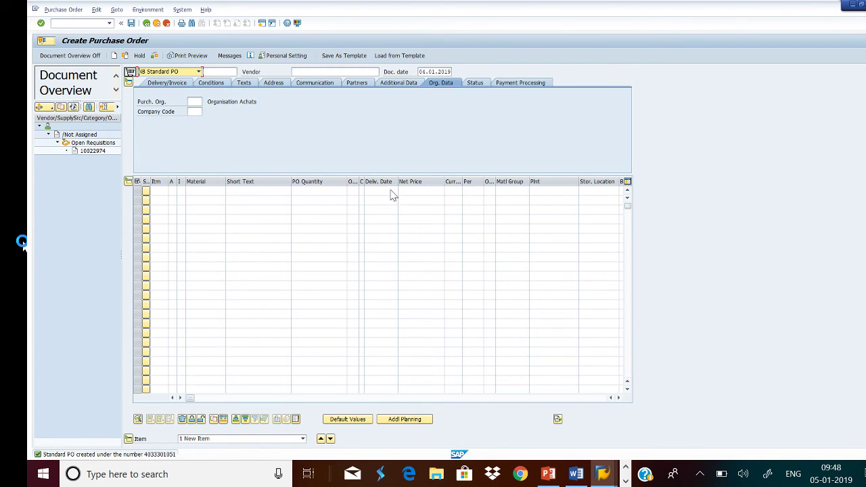
click(603, 480)
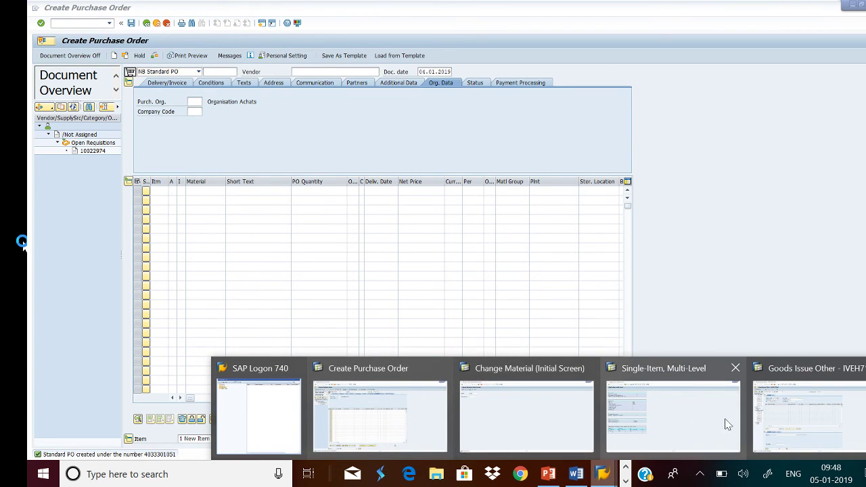
Switch from the goods issue window to the Change Material window
mouse_move(790, 425)
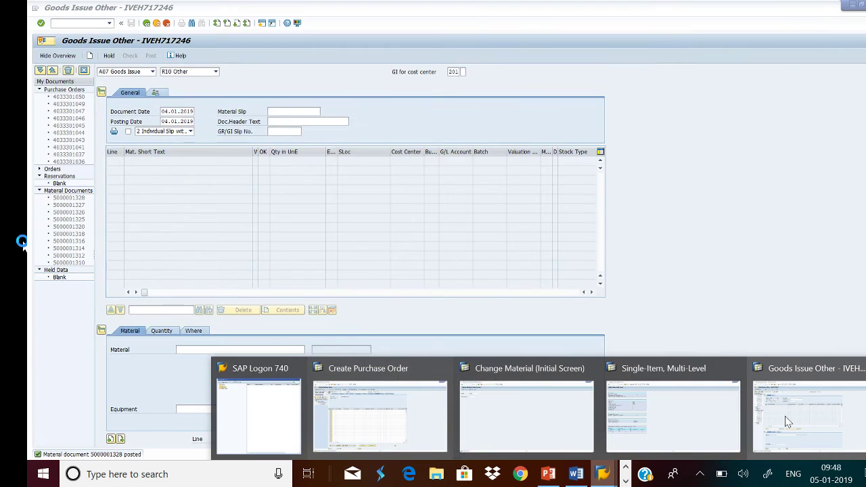
click(788, 422)
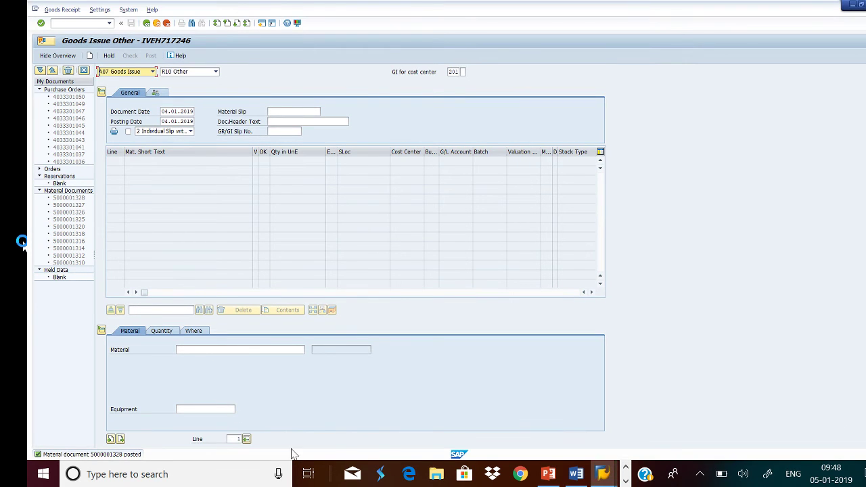
mouse_move(602, 477)
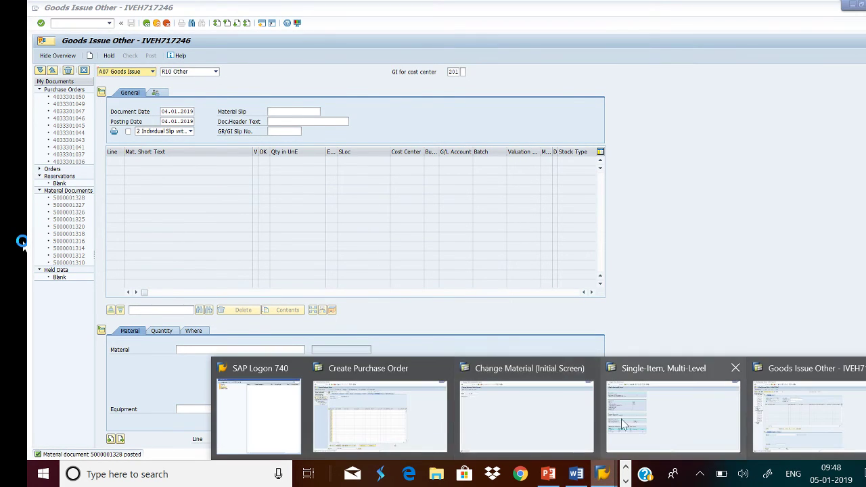
click(547, 427)
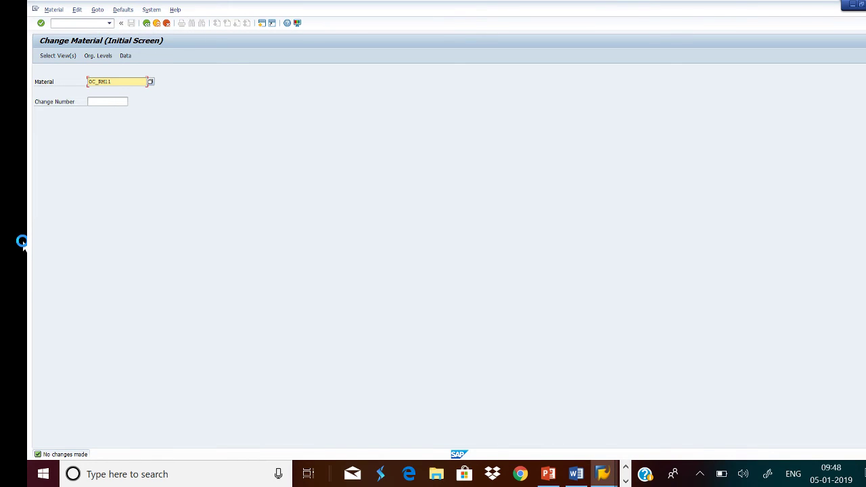
Run /nmd04 to display OC_RM11's stock/requirements list, then bring up Goods Issue Other again
key(ctrl+slash)
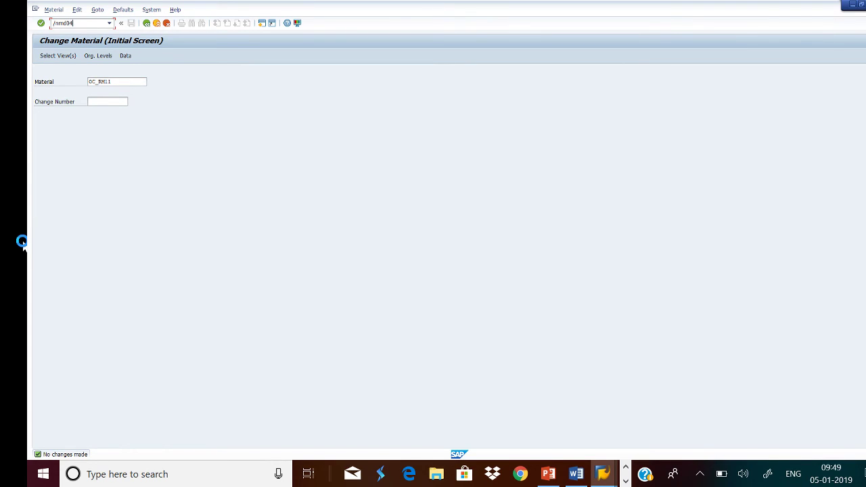
key(Return)
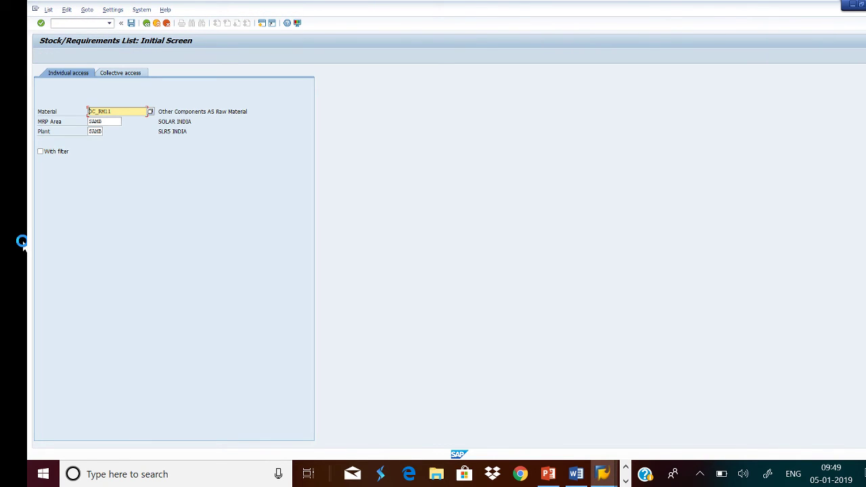
key(Return)
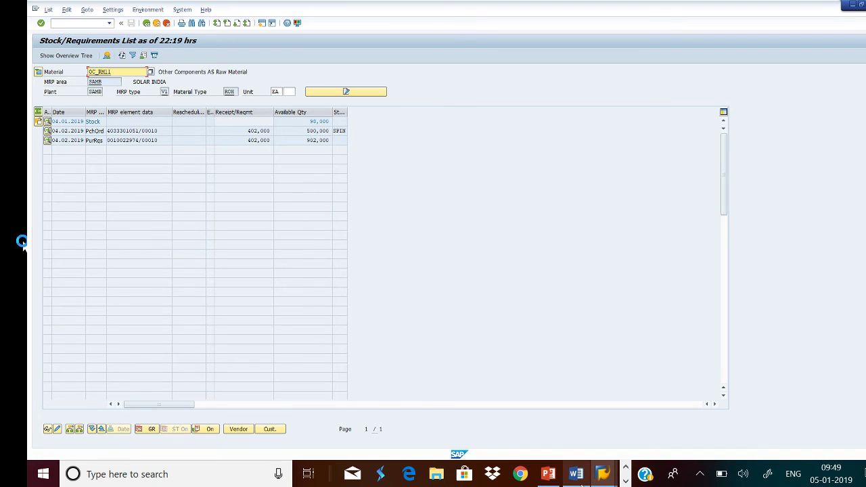
click(262, 25)
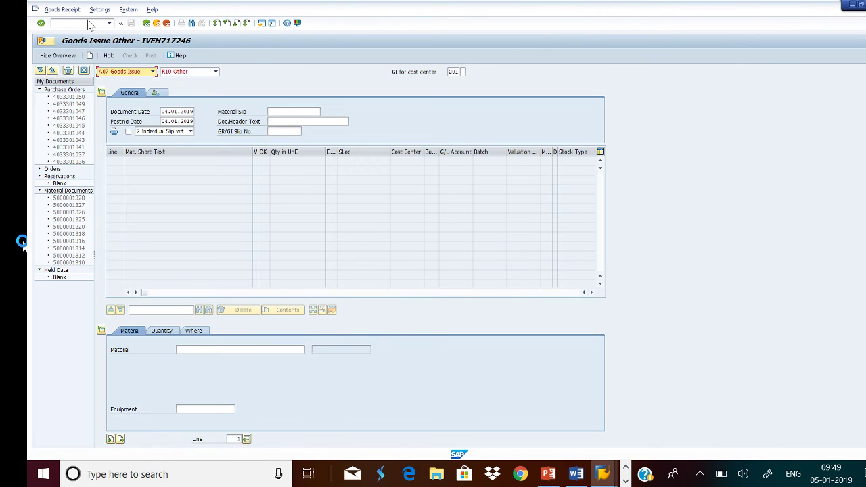
click(153, 72)
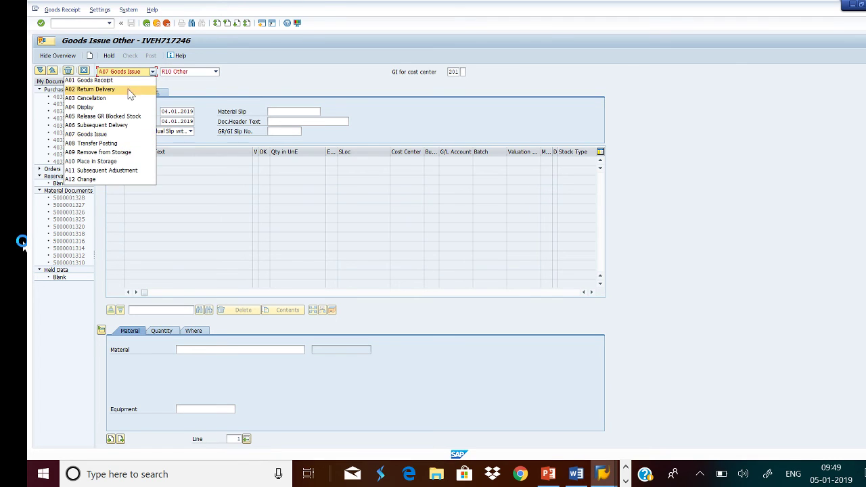
click(95, 80)
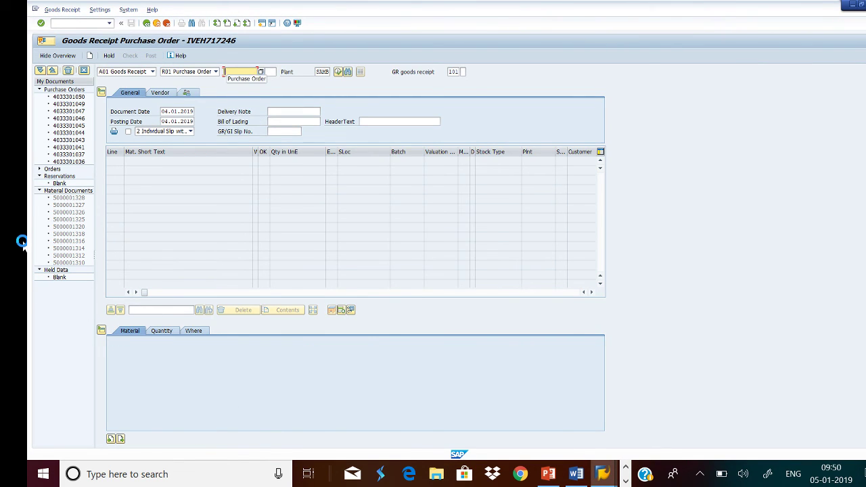
key(ctrl+v)
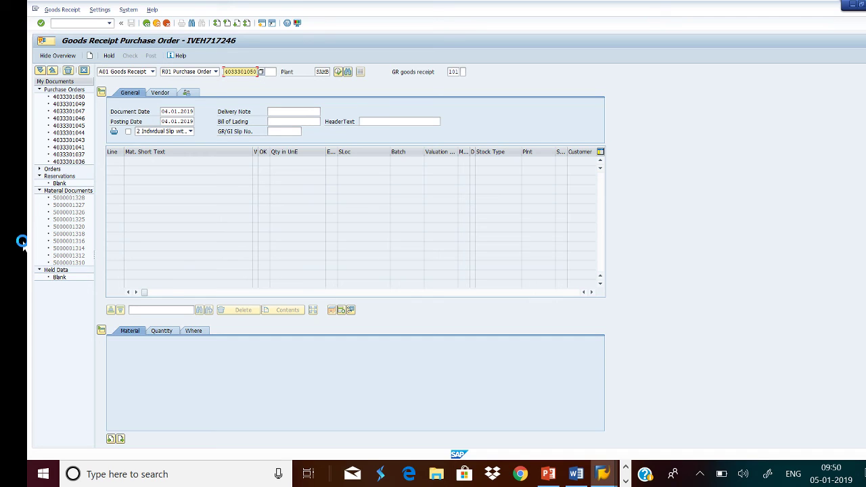
key(BackSpace)
key(Return)
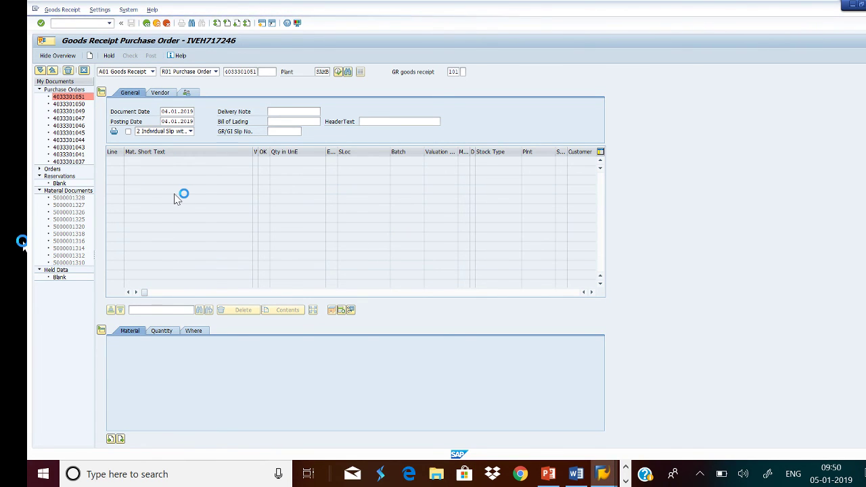
Mark the OC_RM11 item OK, check the receipt, and post it
click(162, 331)
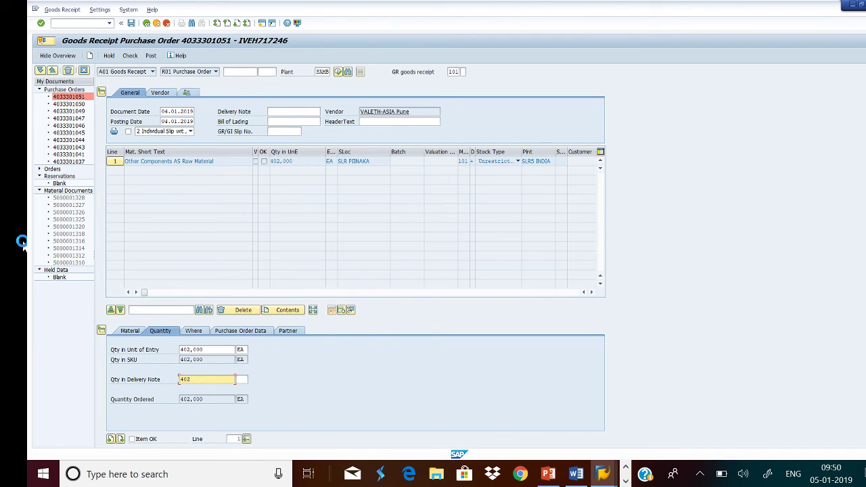
click(132, 439)
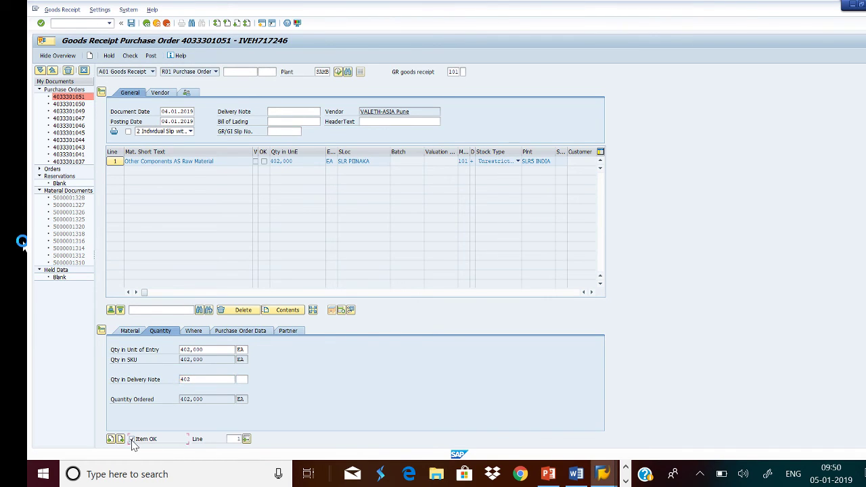
click(196, 331)
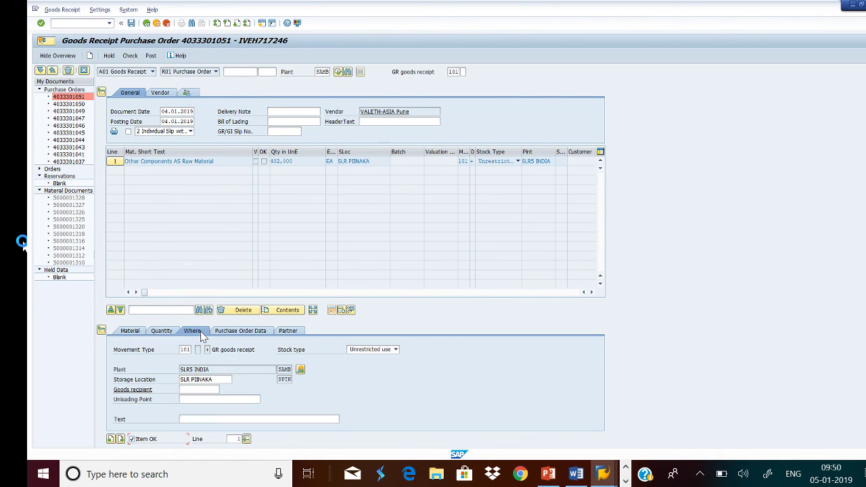
click(250, 333)
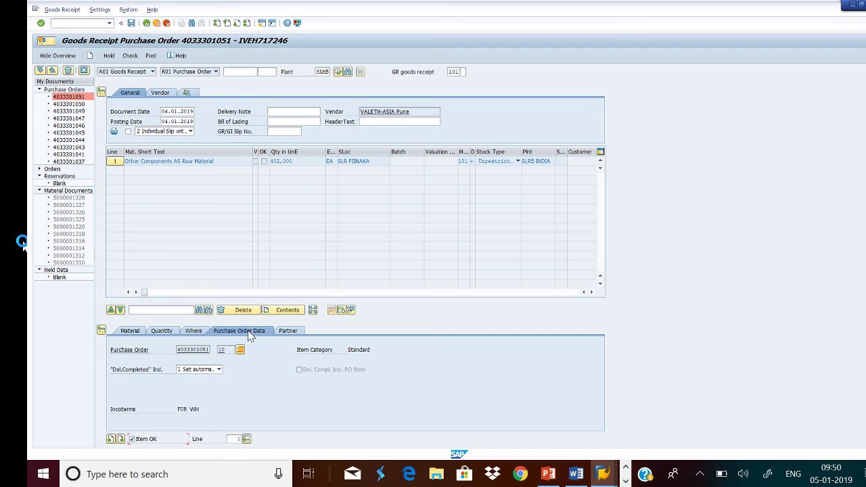
click(131, 56)
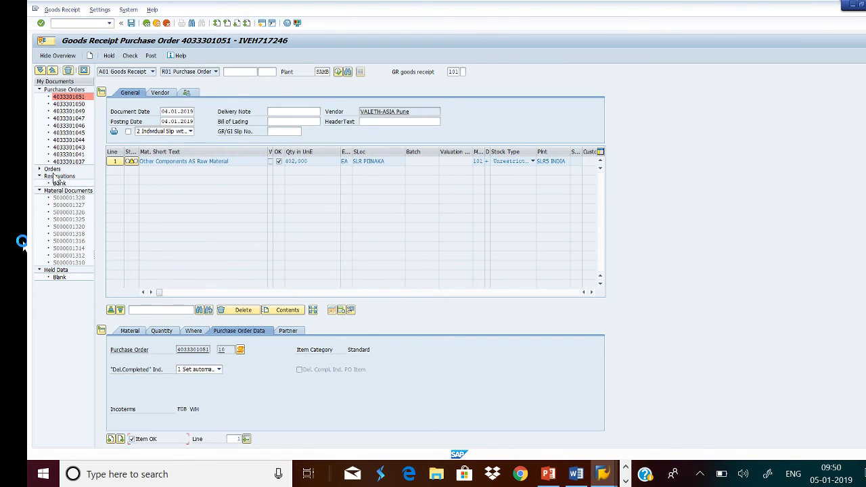
click(131, 23)
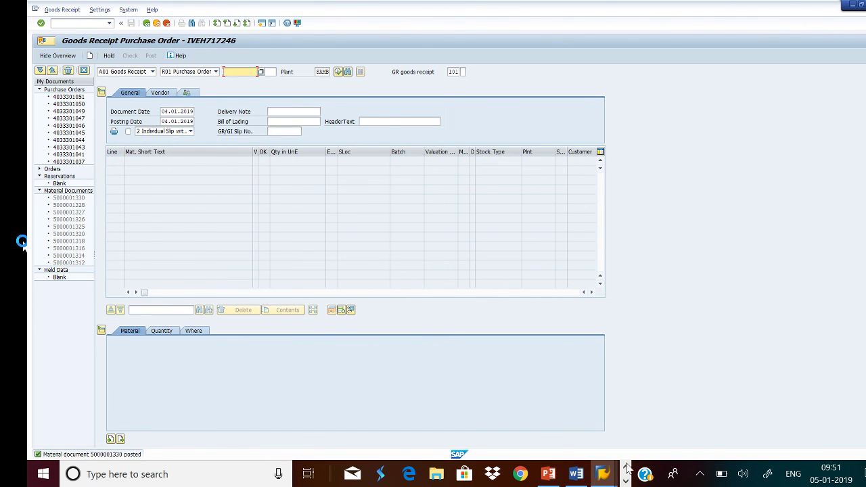
Refresh OC_RM11's stock/requirements list so it shows 500,000 in stock
click(604, 480)
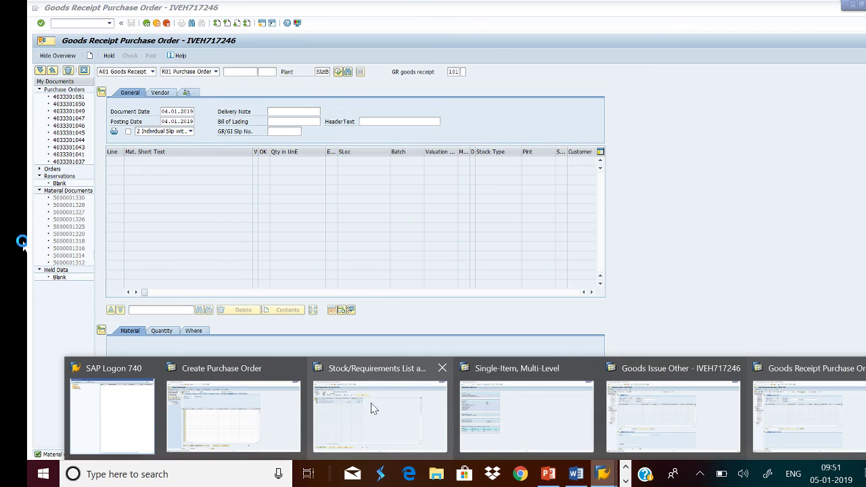
click(379, 420)
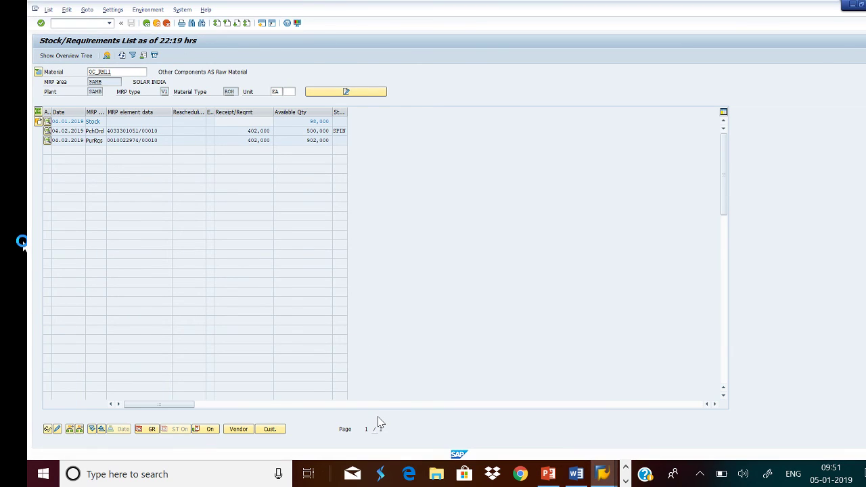
click(122, 56)
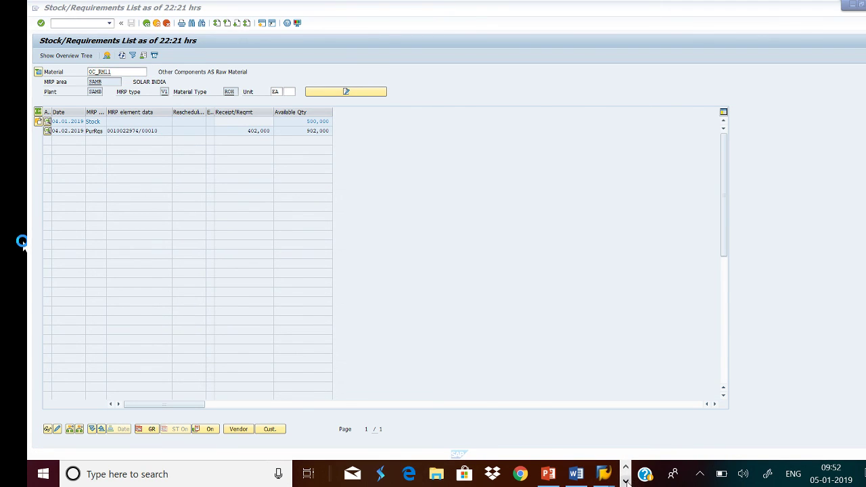
click(625, 480)
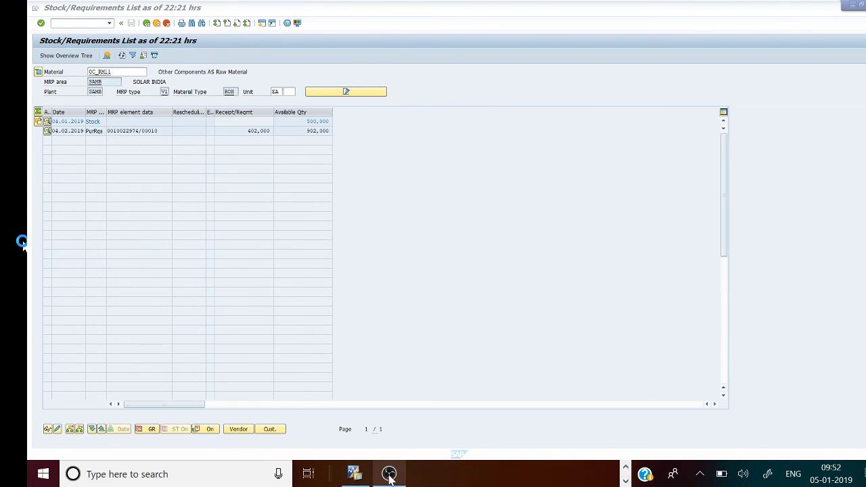